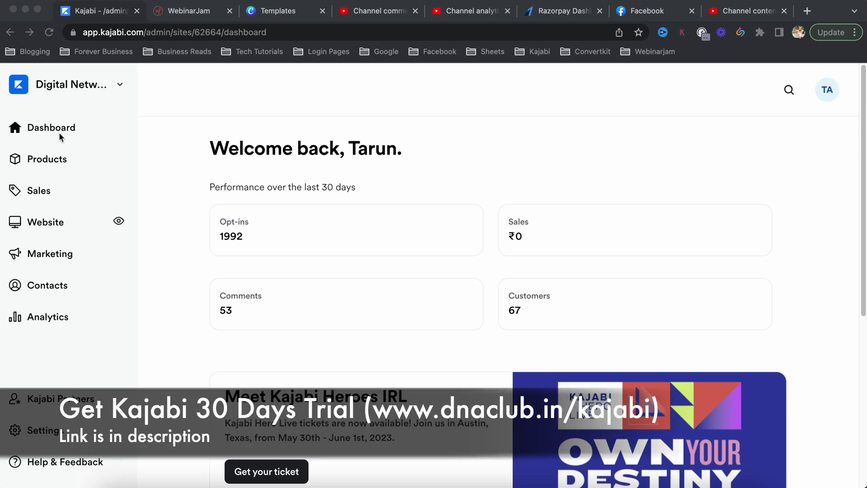
Open DNA Gold Level Courses from Products and switch on its live video sessions.
left_click(48, 161)
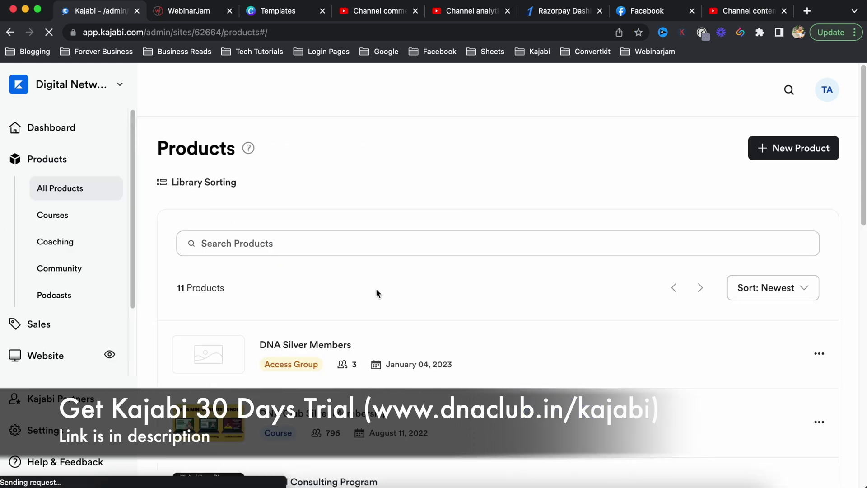
scroll(499, 361, "down", 10)
left_click(290, 376)
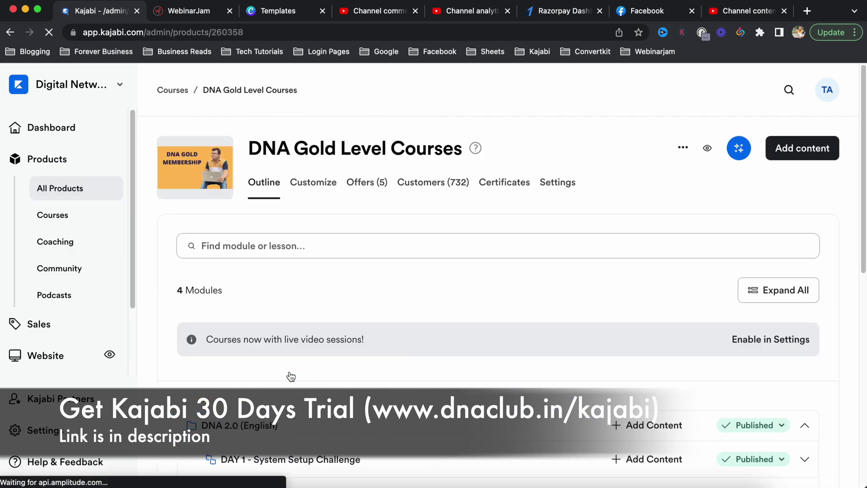
left_click(750, 344)
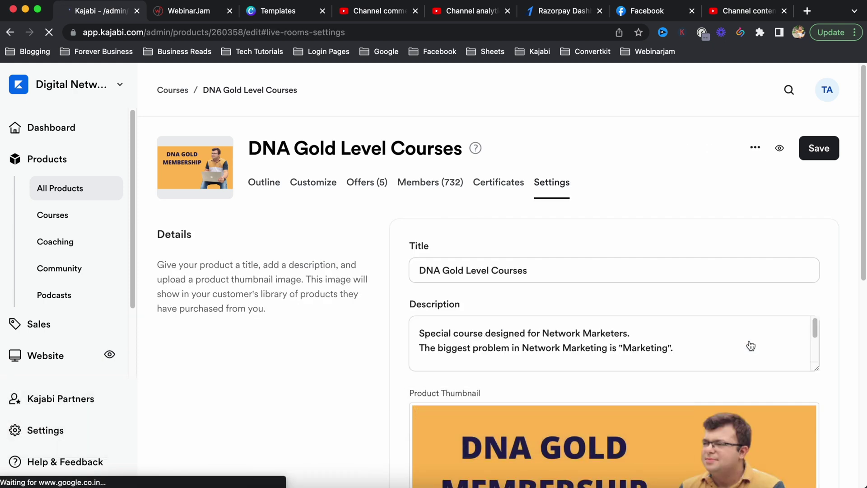
left_click(420, 374)
Title the live session 'Weekly DNA Club Inner Circle Call' with description 'Weekly meeting with DNA Club members'.
scroll(435, 357, "down", 3)
left_click(437, 339)
type("Weekly ")
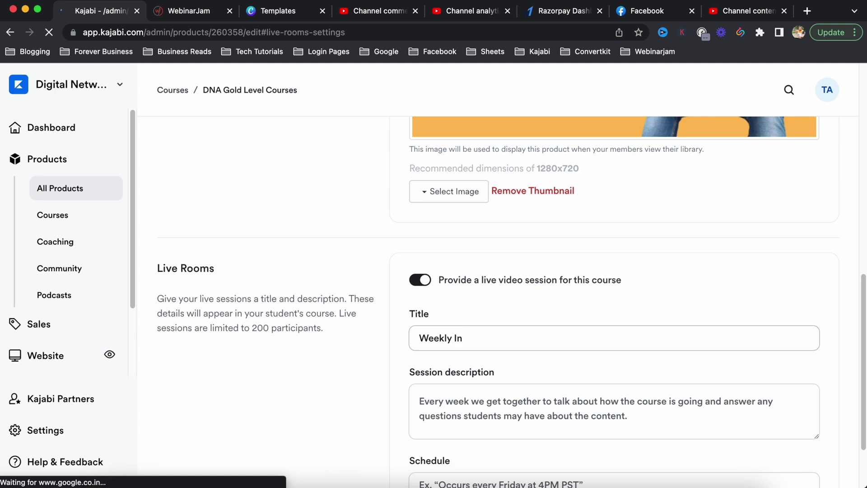
type("DNA Club Inner Circle Call")
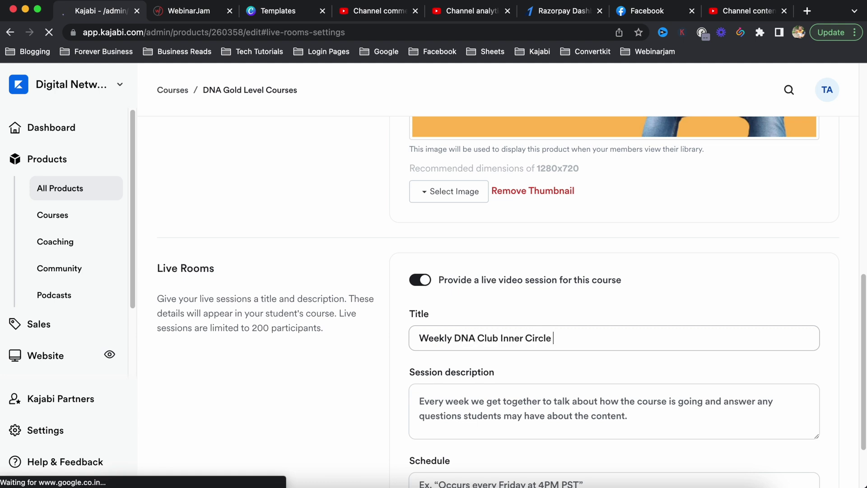
left_click(494, 397)
key("super+a")
key("BackSpace")
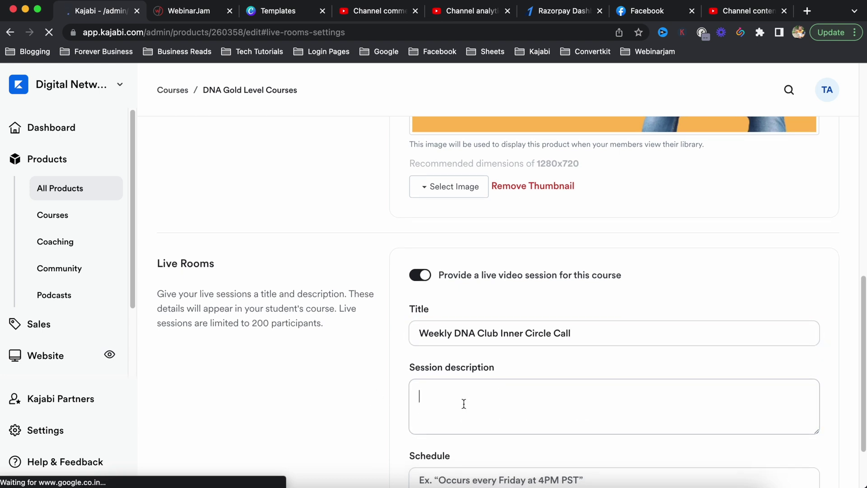
type("Weekly me")
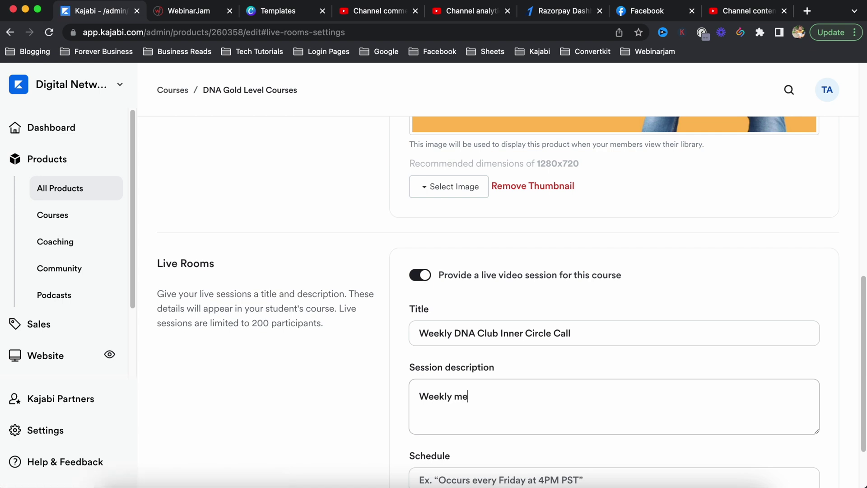
type("eting with DNA Club member")
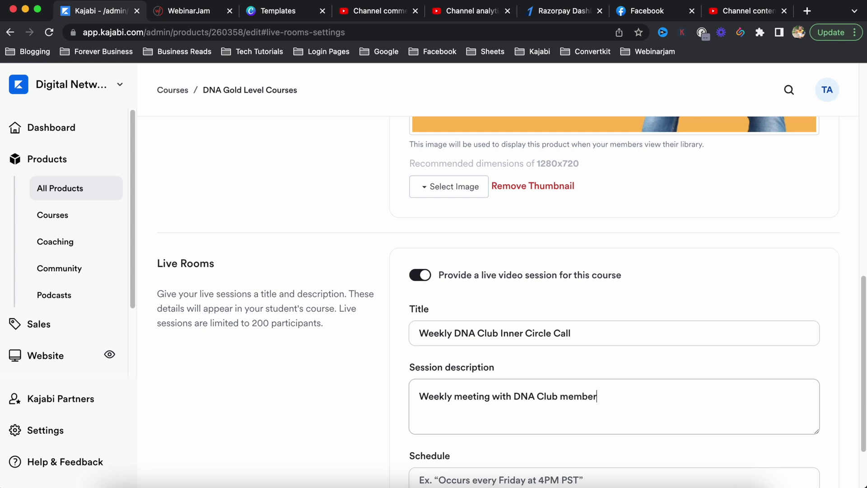
type("s")
left_click(362, 391)
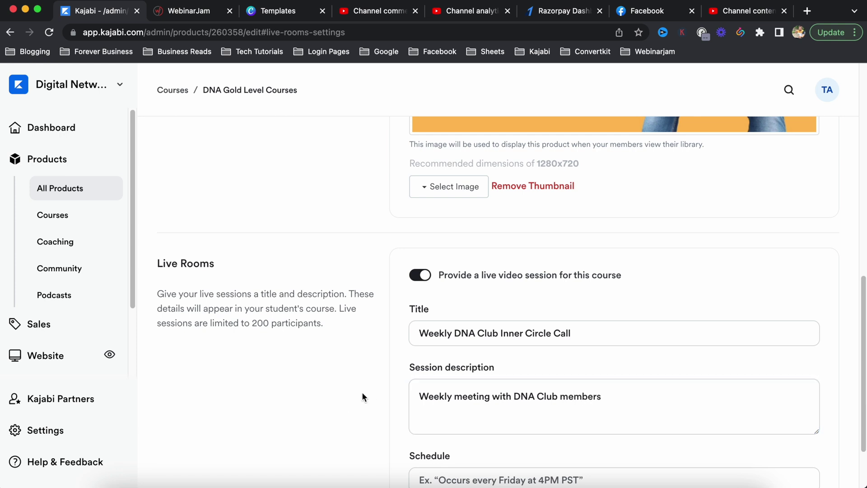
Set the schedule to 'Every Wednesday, 7:30 PM IST' and save the live session.
scroll(362, 391, "down", 3)
left_click(487, 400)
type("Every")
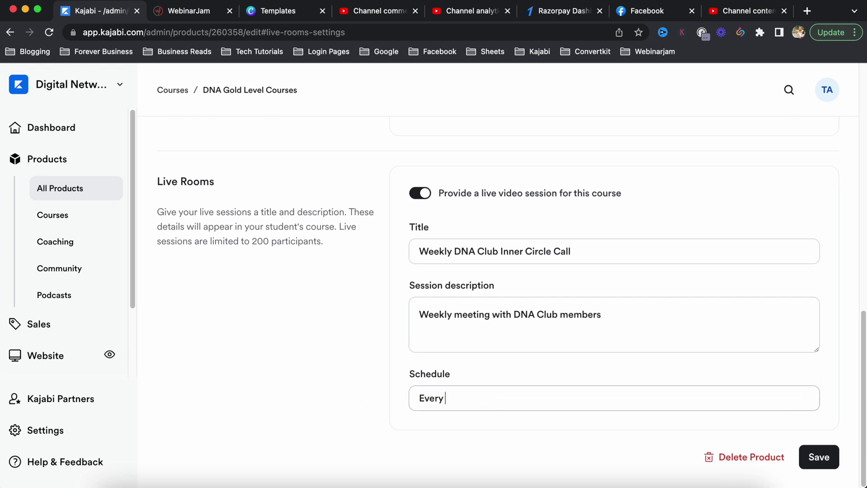
type(" Wednesa")
type("ay")
type(", 7:30 PM IST")
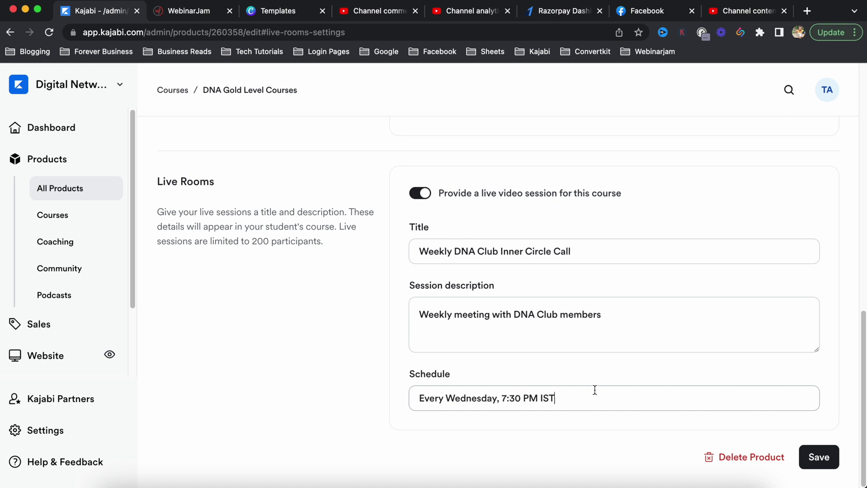
left_click(824, 457)
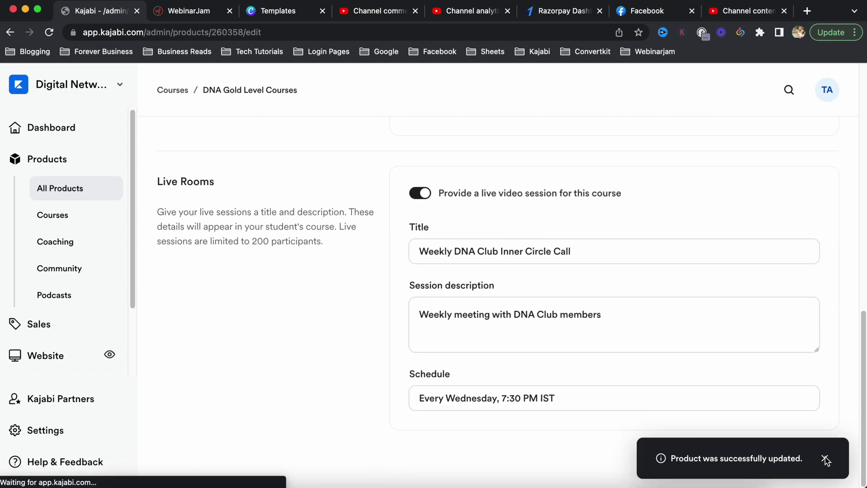
Return to the course outline and highlight the Live session details card.
scroll(275, 307, "up", 10)
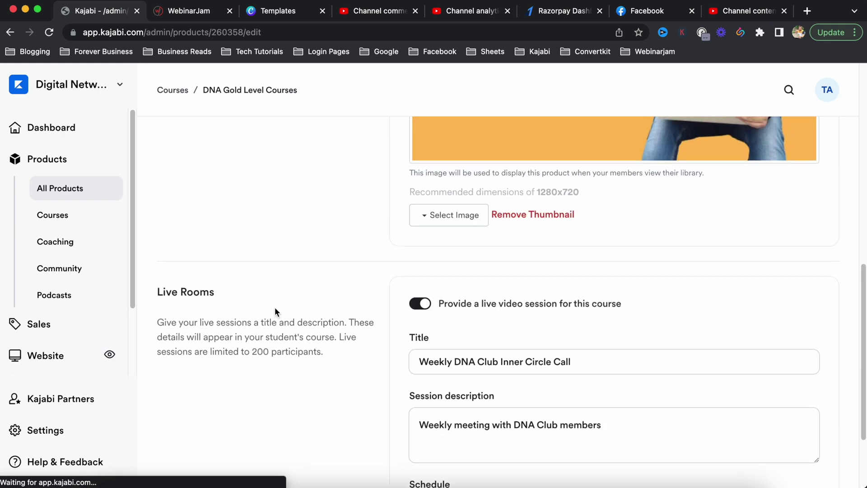
left_click(263, 183)
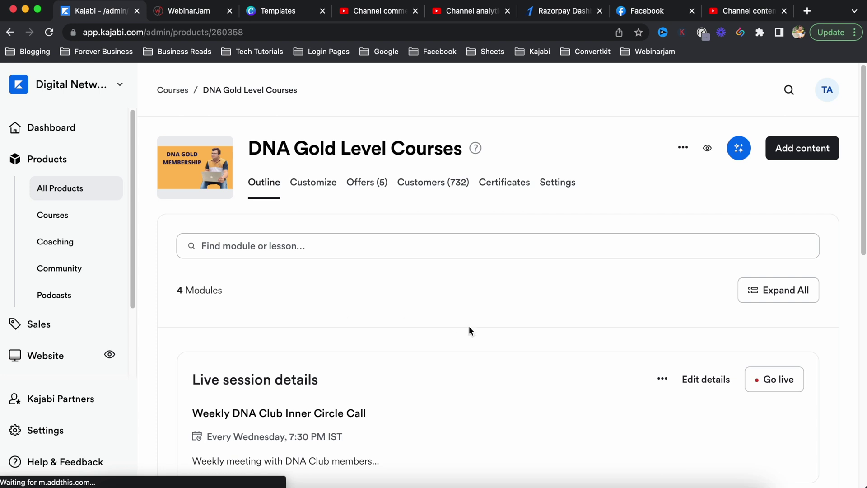
scroll(469, 331, "down", 3)
left_click_drag(193, 262, 352, 265)
Copy the live session link from the card's options menu.
left_click(661, 260)
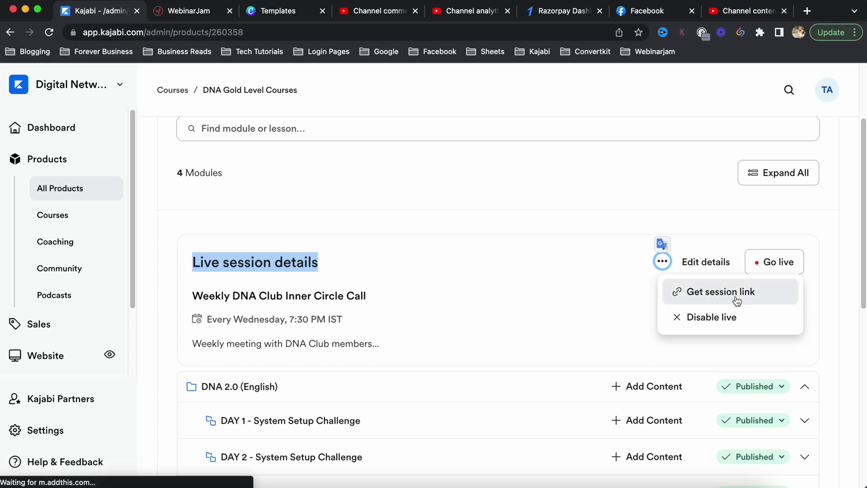
left_click(706, 264)
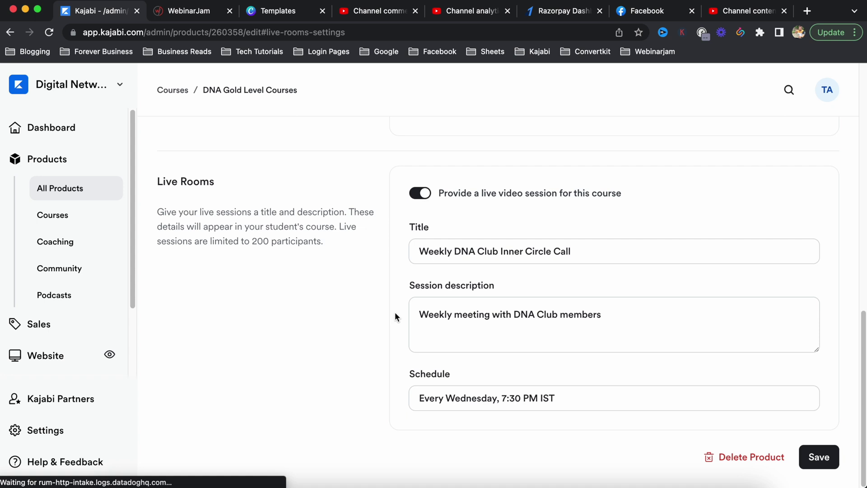
left_click(10, 32)
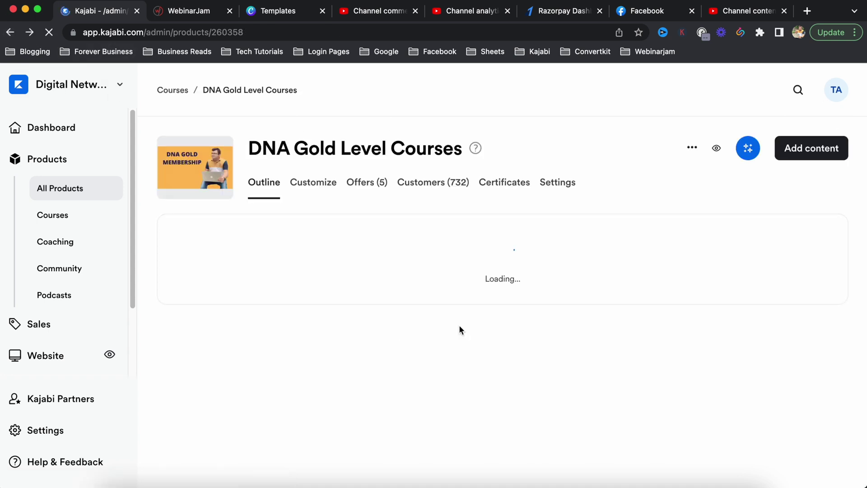
left_click(662, 261)
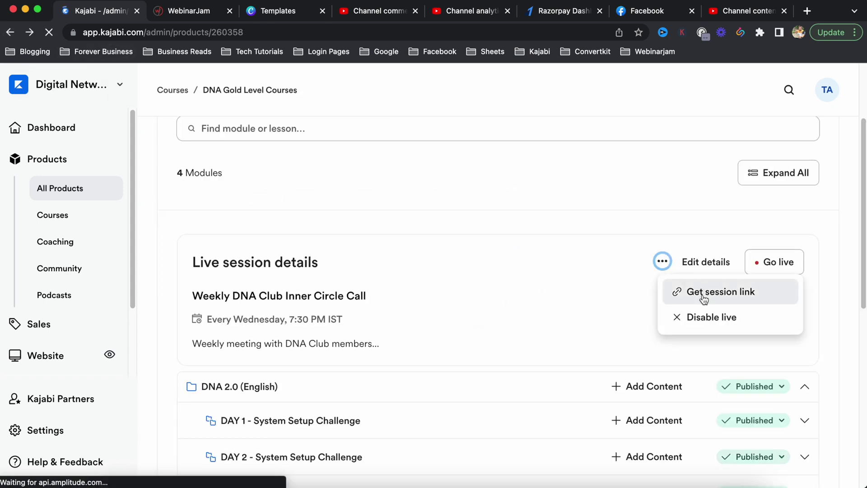
left_click(716, 290)
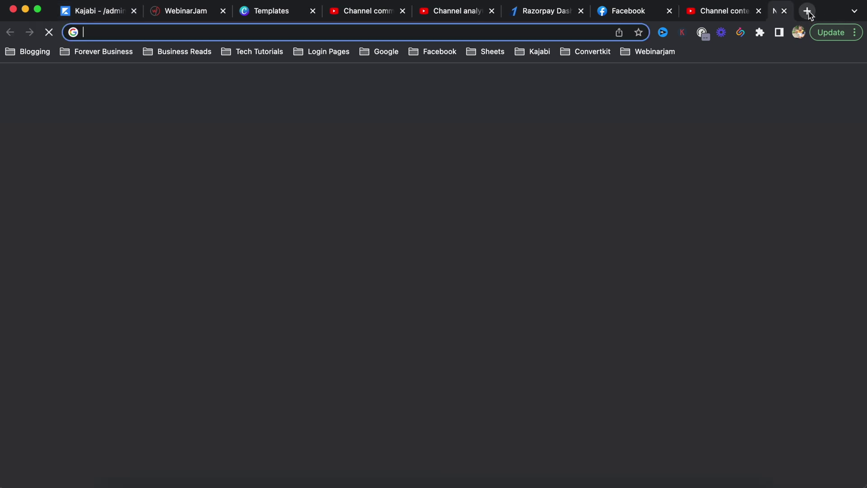
Open the copied live session link in a new browser tab.
left_click(807, 12)
key("super+v")
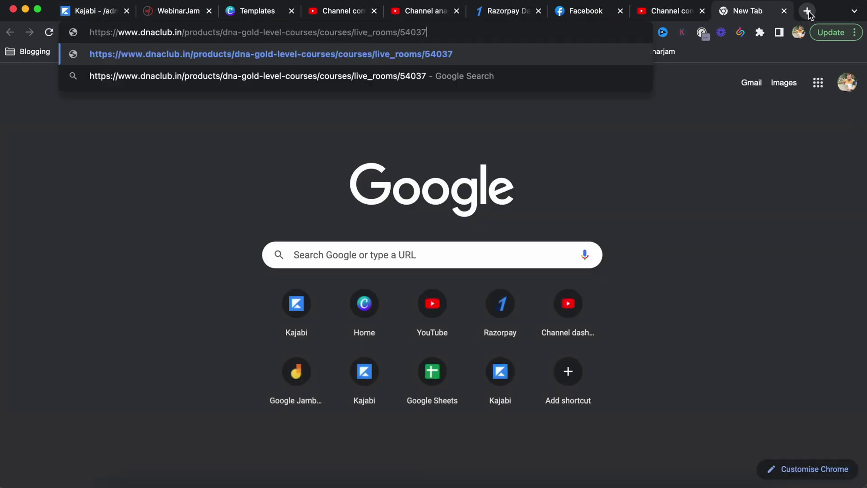
left_click_drag(443, 31, 272, 28)
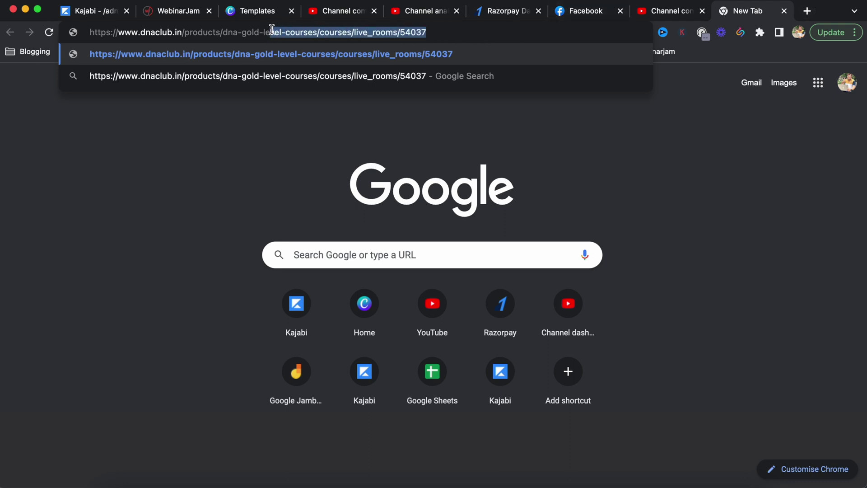
key("Return")
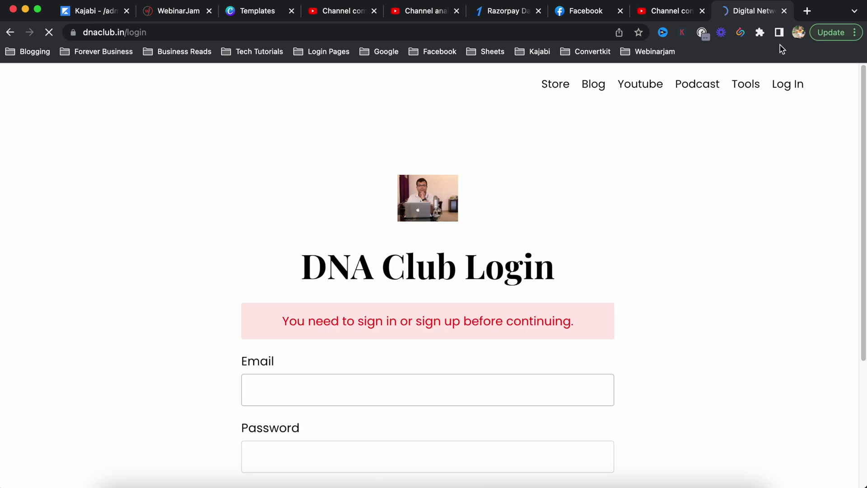
Log in to the member site with the saved credentials and decline saving the password.
scroll(456, 313, "down", 3)
left_click(450, 306)
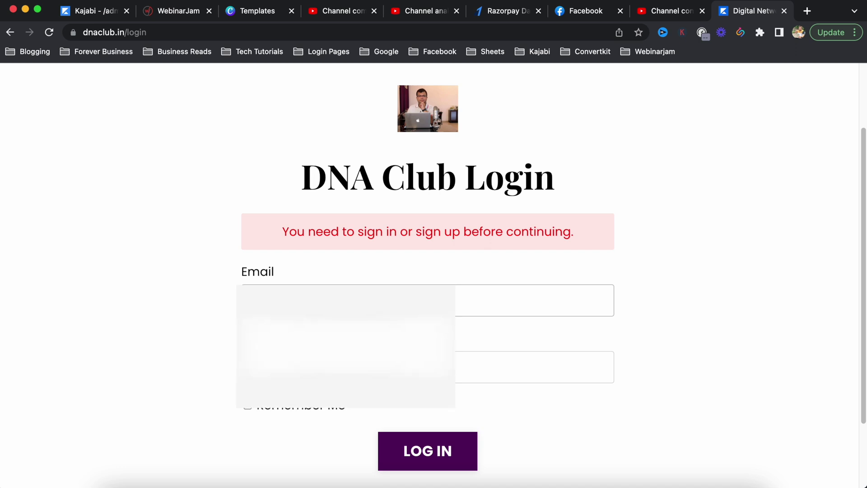
key("Return")
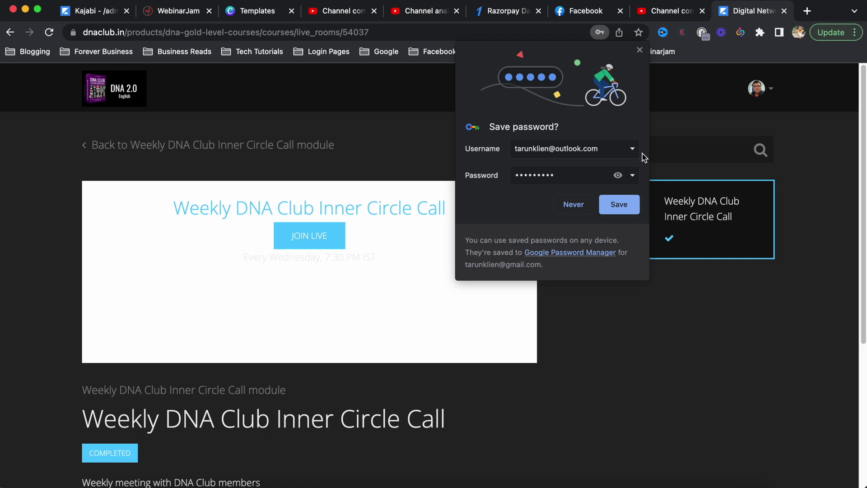
left_click(640, 50)
scroll(525, 400, "down", 5)
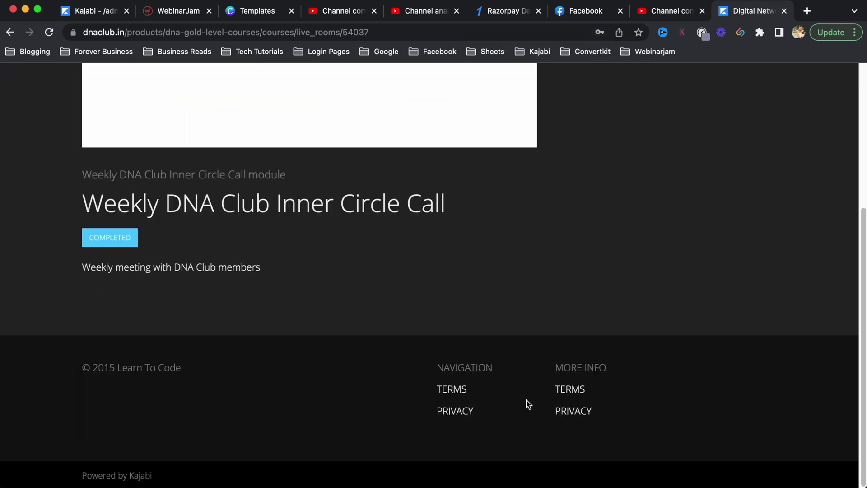
scroll(505, 400, "up", 5)
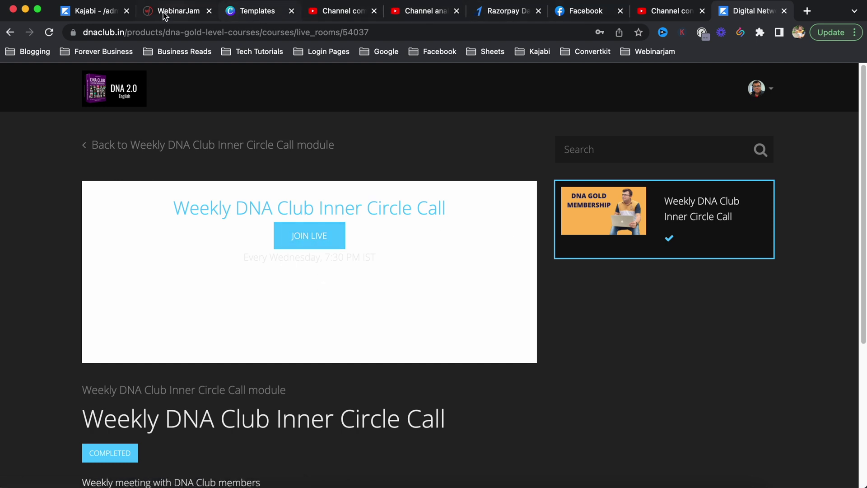
From the admin tab, go live with the session without notifying members.
left_click(90, 11)
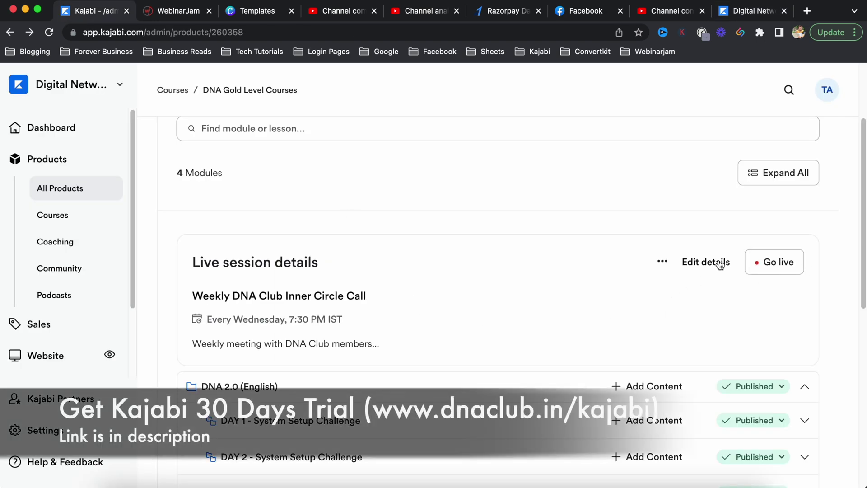
left_click(663, 262)
left_click(775, 270)
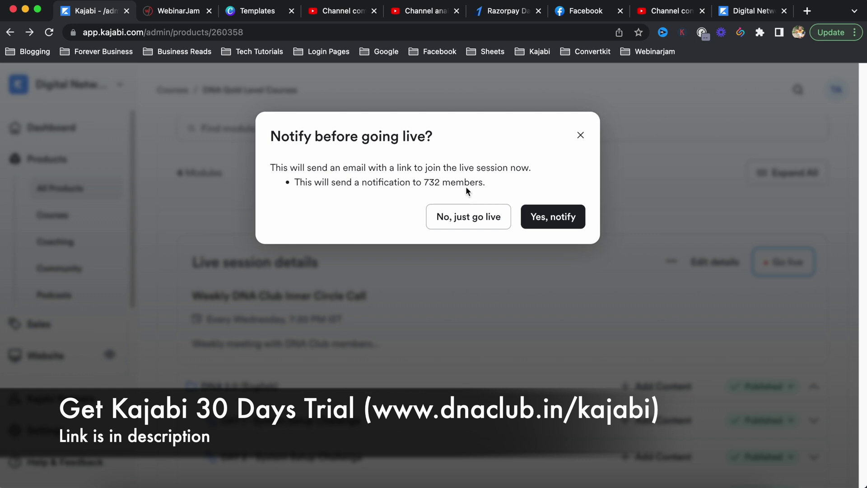
left_click(461, 220)
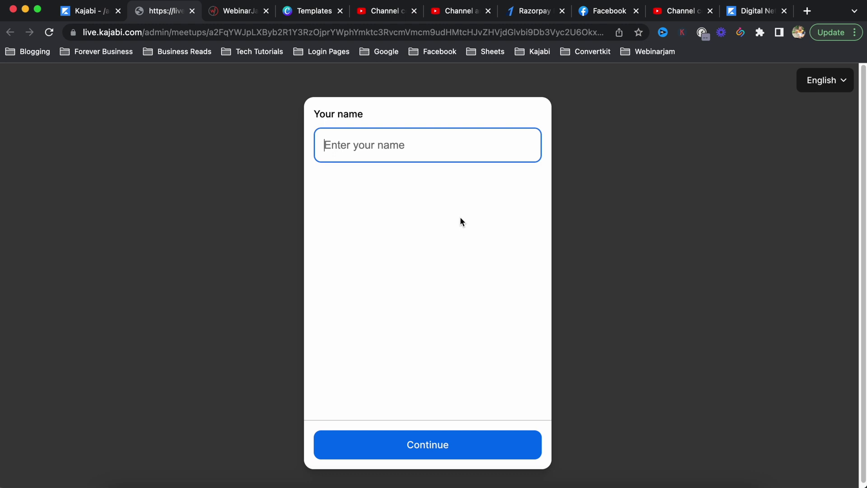
Enter the host's display name and allow camera and microphone access to join the room.
type("Tarun Agarwal")
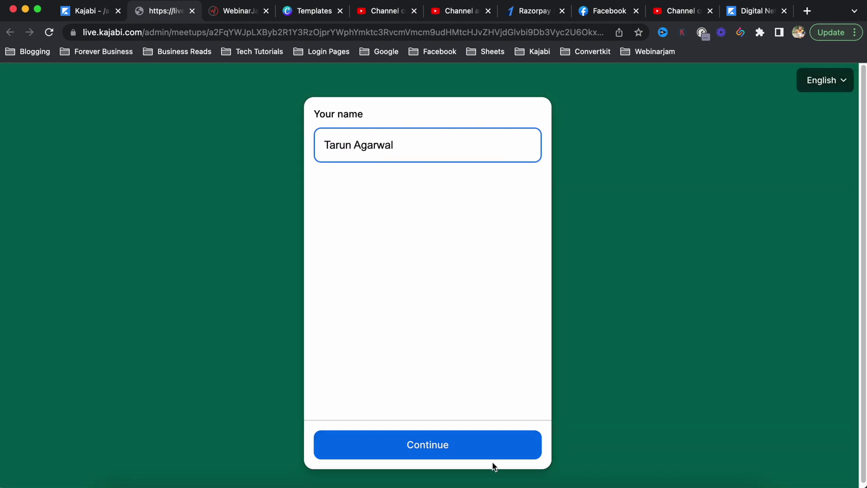
left_click(493, 456)
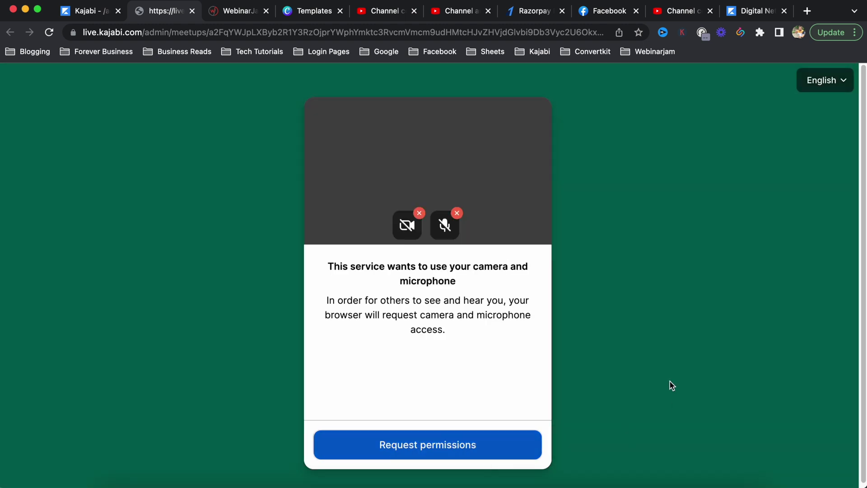
left_click(490, 443)
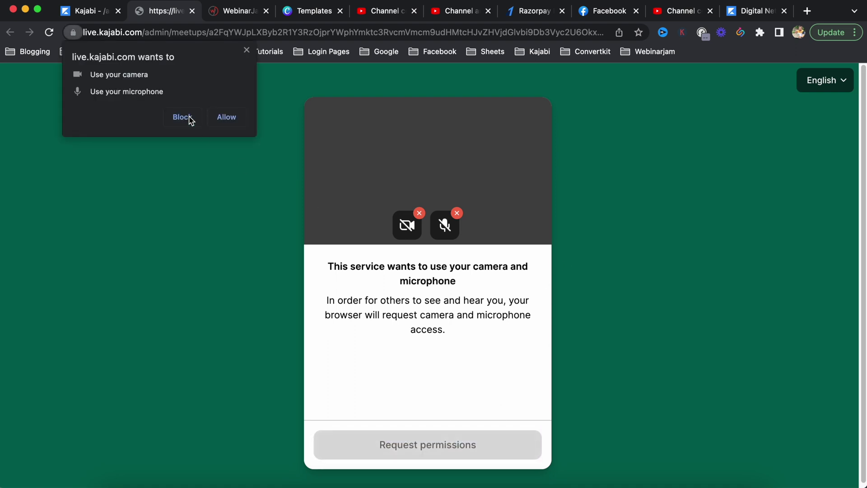
left_click(227, 117)
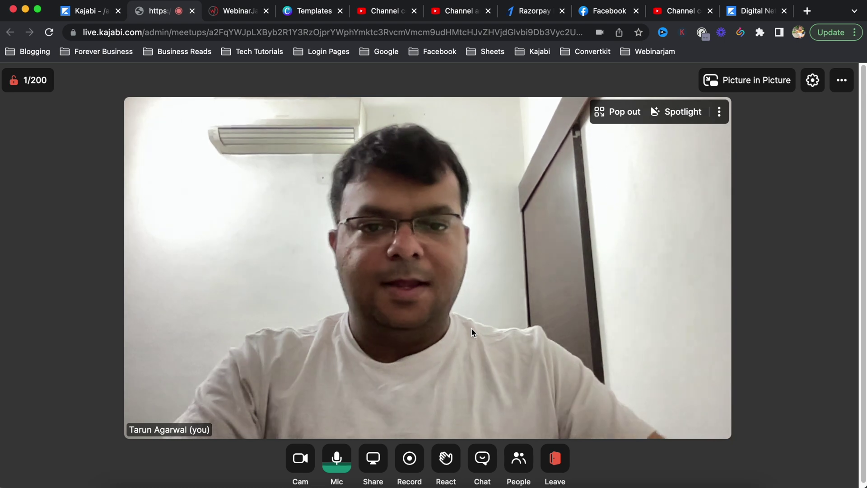
Try Strong and Light background blur on the video tile, then close settings.
left_click(718, 112)
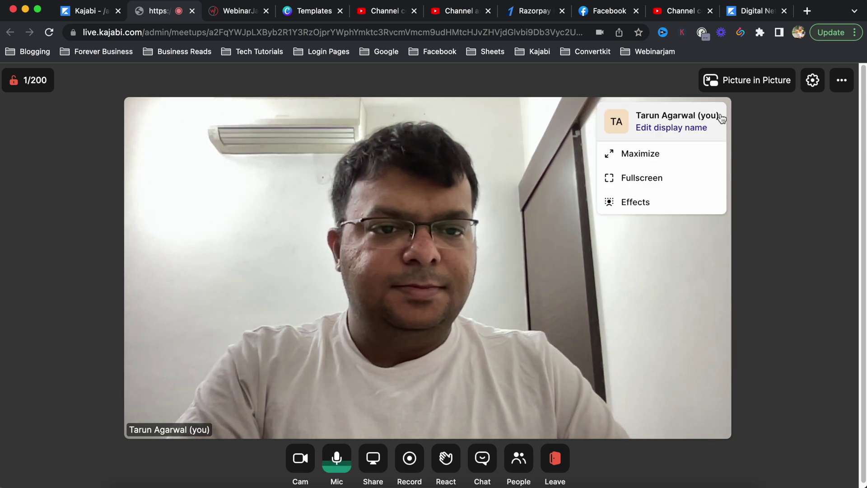
left_click(655, 208)
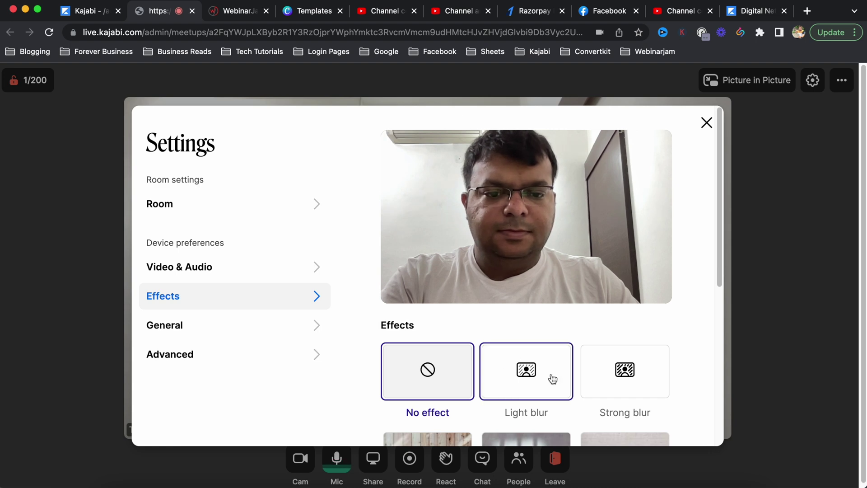
left_click(596, 380)
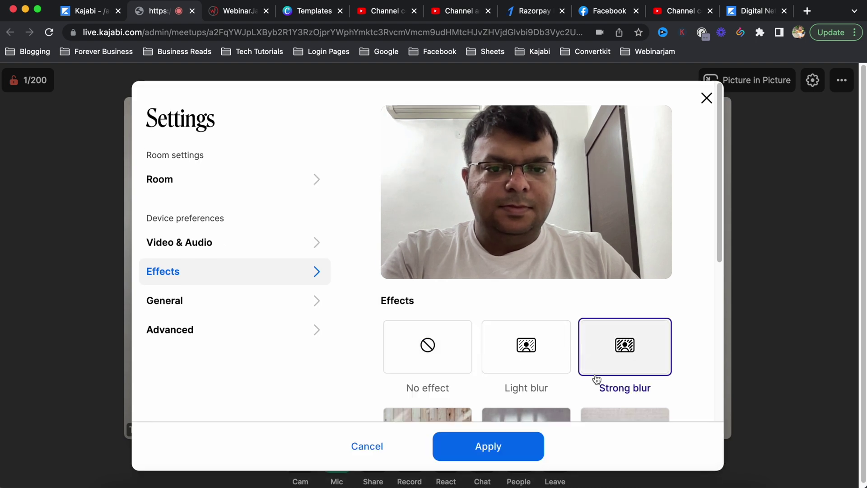
left_click(534, 345)
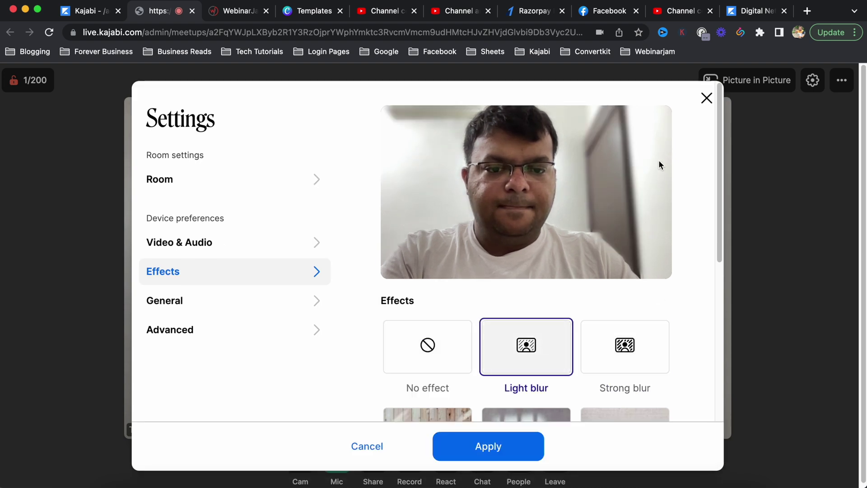
left_click(706, 99)
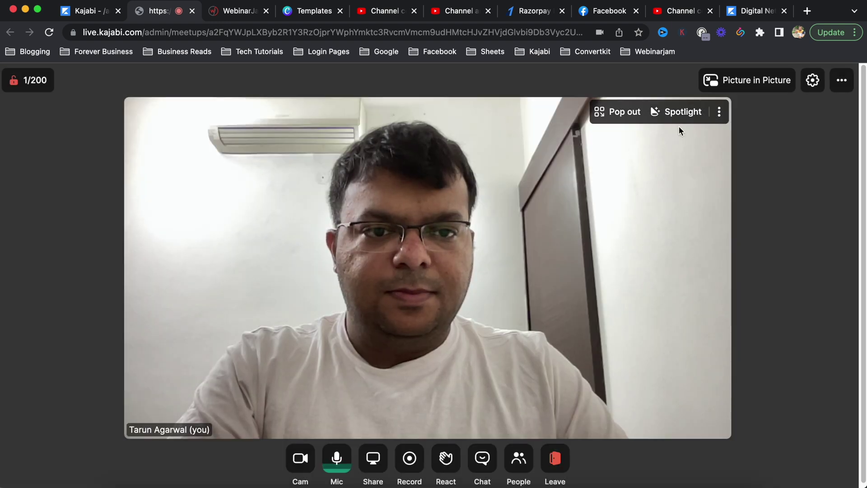
Settle on Strong blur in Effects and view the General settings.
left_click(718, 113)
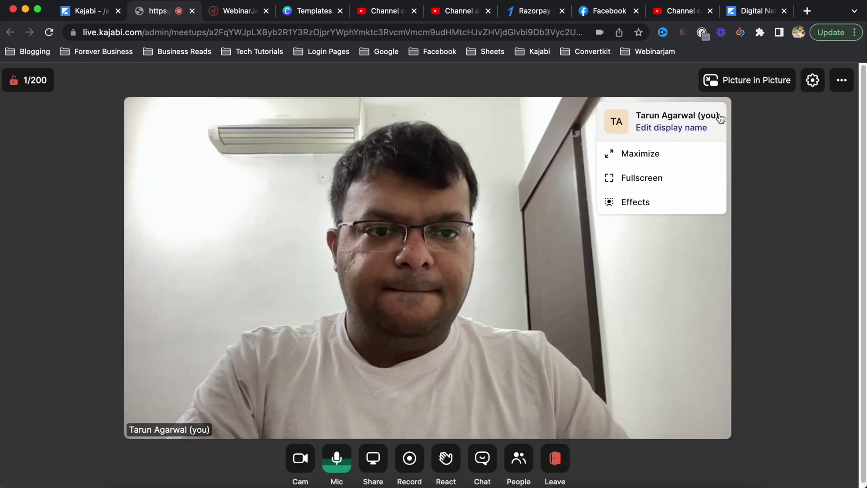
left_click(650, 195)
left_click(624, 370)
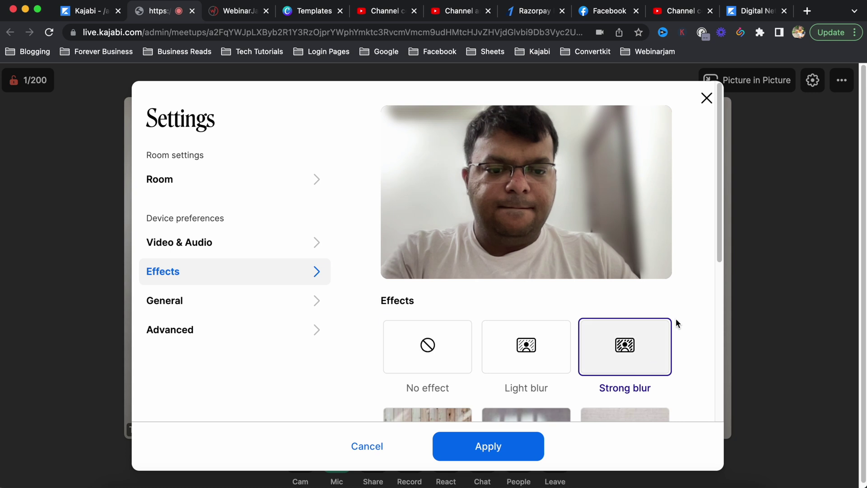
left_click(533, 359)
left_click(632, 354)
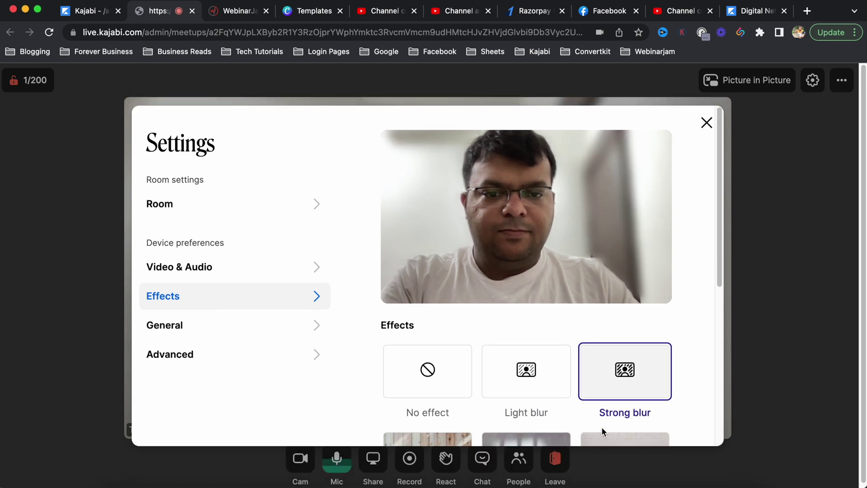
left_click(212, 323)
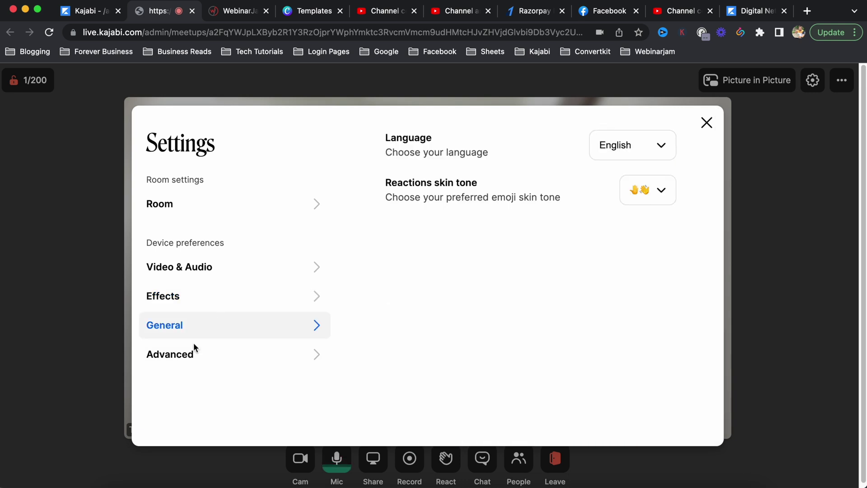
Keep English as the interface language and view the Advanced performance settings.
left_click(652, 150)
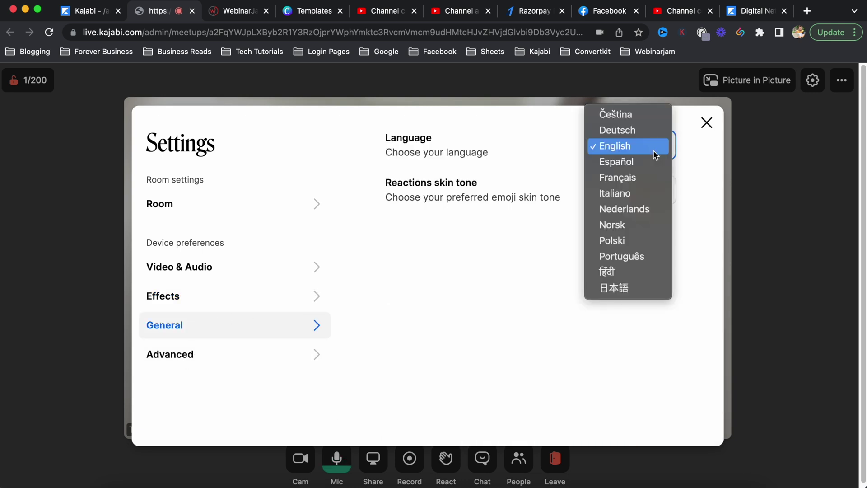
left_click(282, 277)
left_click(215, 354)
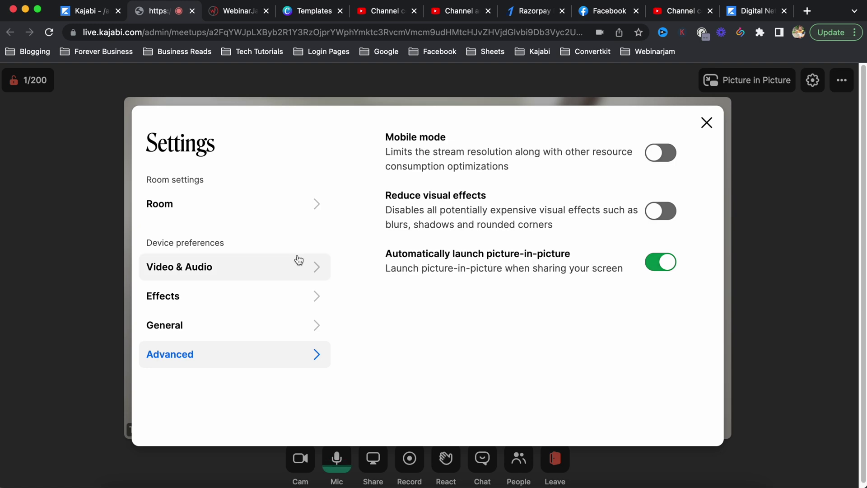
Review the Video & Audio options: noise reduction, widescreen video and mirror self-view.
left_click(226, 264)
scroll(556, 347, "down", 6)
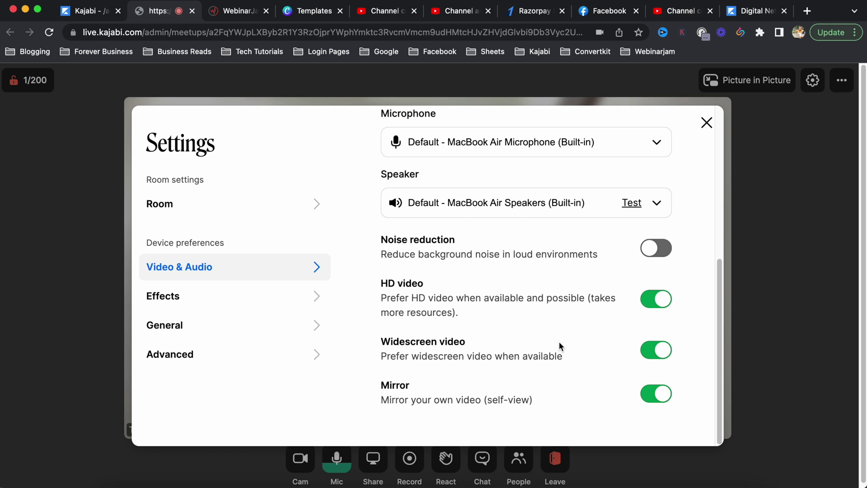
left_click_drag(504, 254, 598, 256)
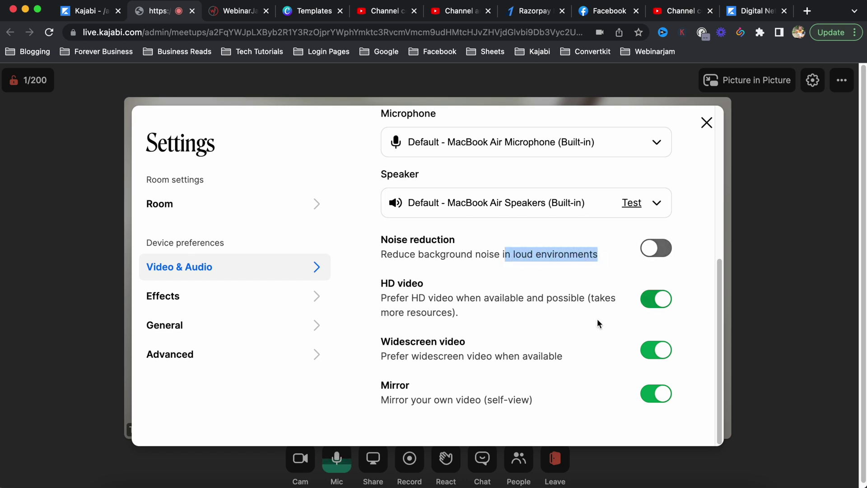
left_click_drag(436, 297, 532, 298)
left_click_drag(488, 354, 561, 354)
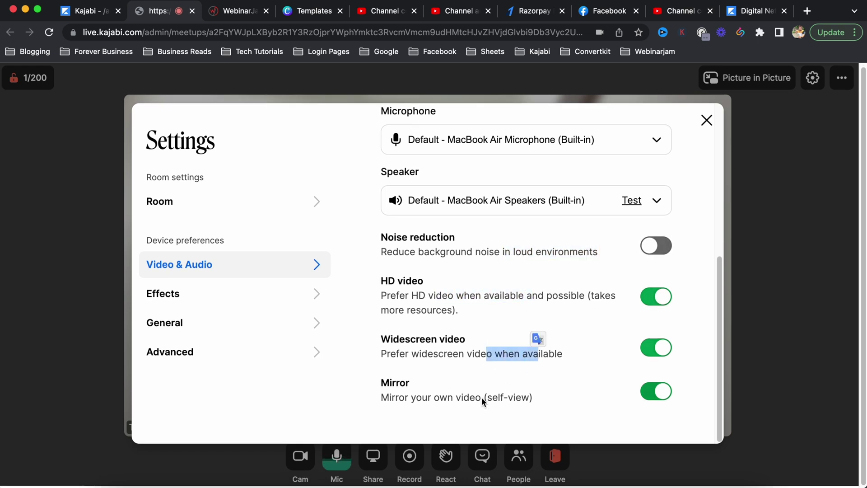
left_click_drag(481, 398, 511, 398)
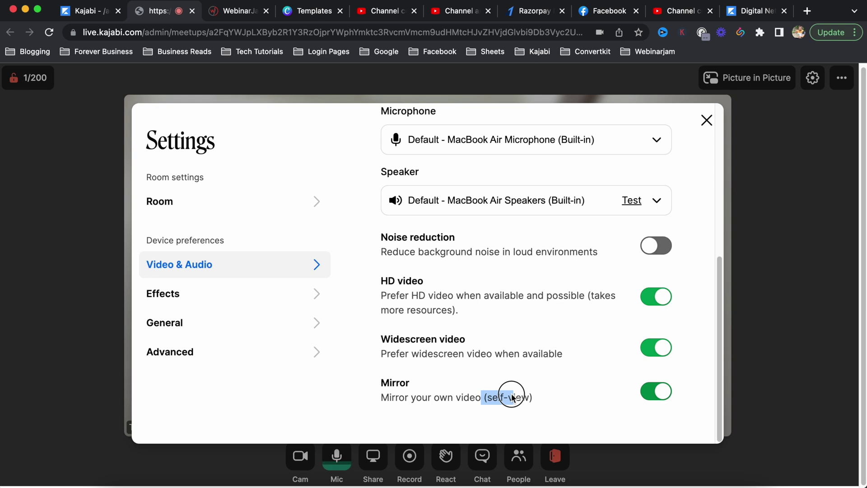
Toggle self-view mirroring off and back on in Video & Audio.
left_click(181, 293)
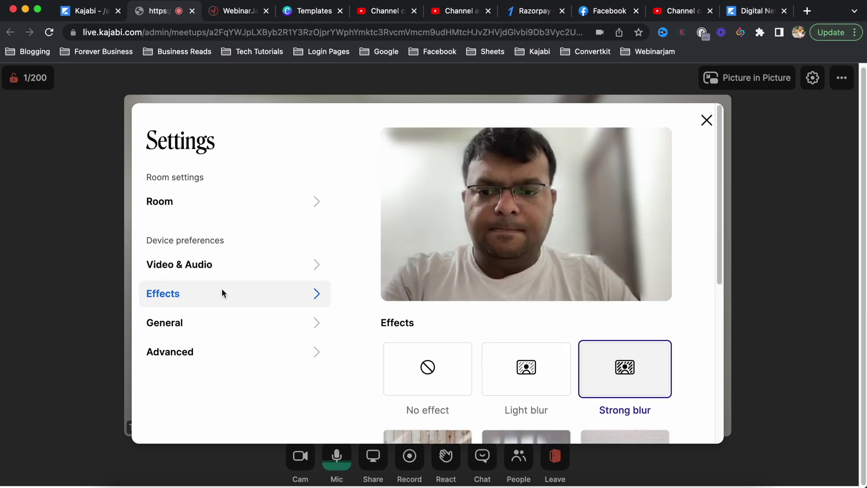
left_click(234, 266)
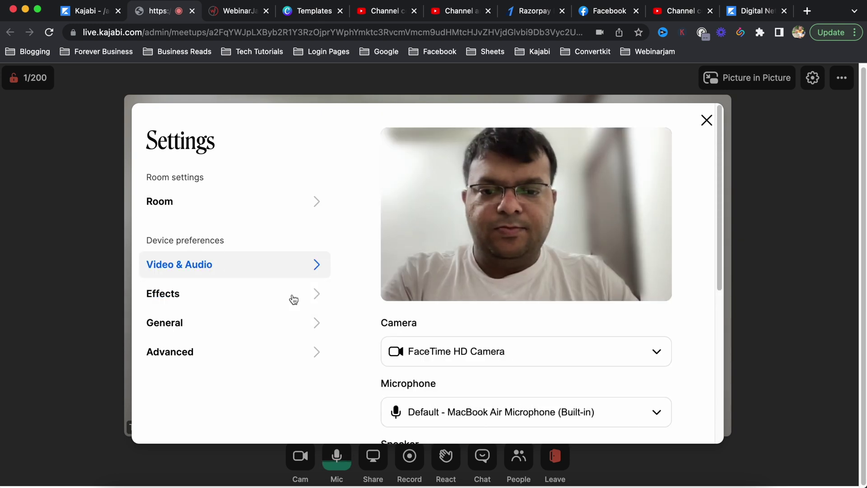
scroll(559, 344, "down", 6)
left_click(648, 388)
scroll(413, 297, "up", 6)
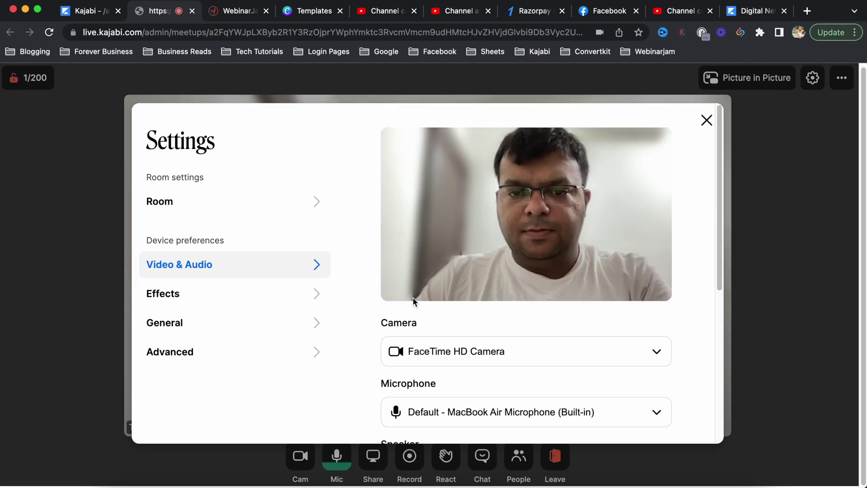
scroll(573, 335, "down", 6)
left_click(653, 388)
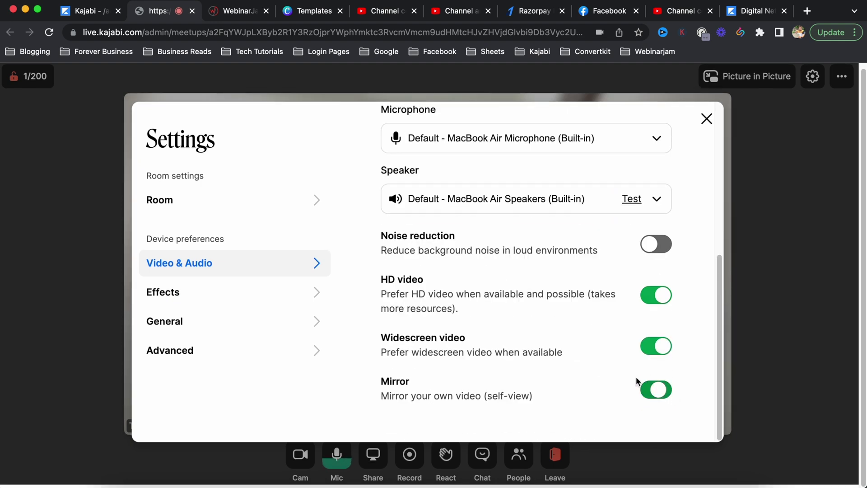
scroll(500, 319, "up", 3)
scroll(500, 319, "up", 3)
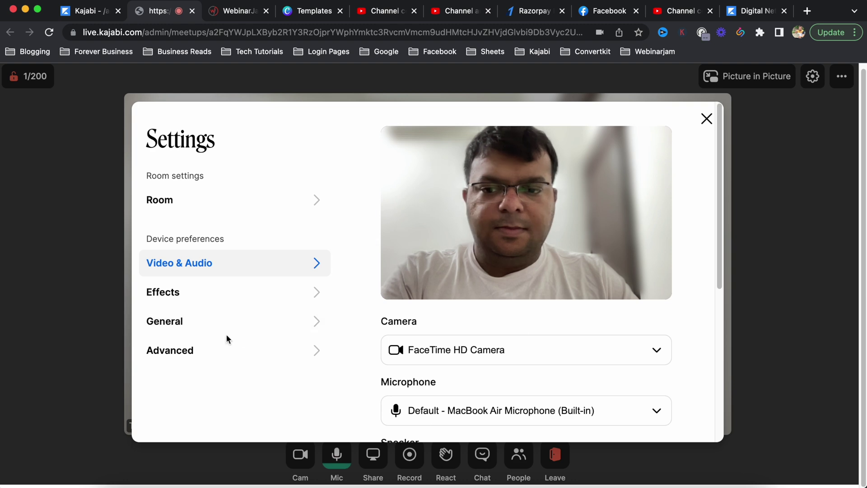
Revisit the General and Advanced sections, then close the Settings dialog.
left_click(244, 321)
left_click(236, 351)
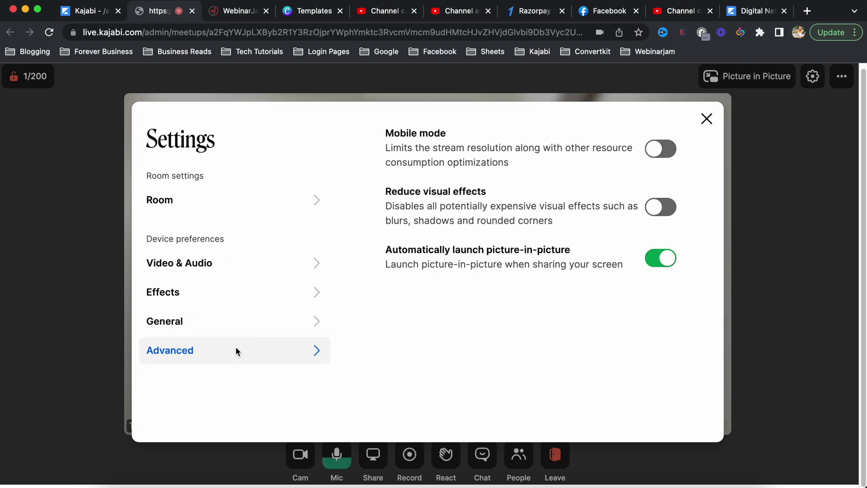
left_click(707, 119)
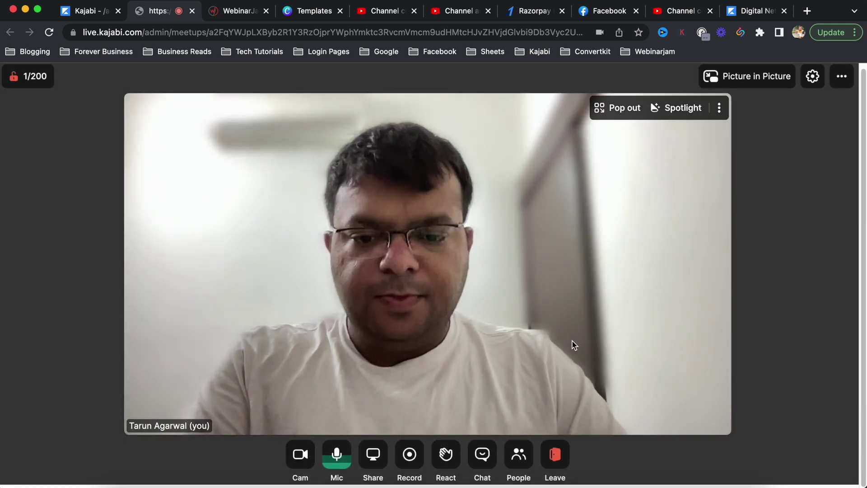
Look at the React and Chat panels, then start a screen share.
left_click(456, 462)
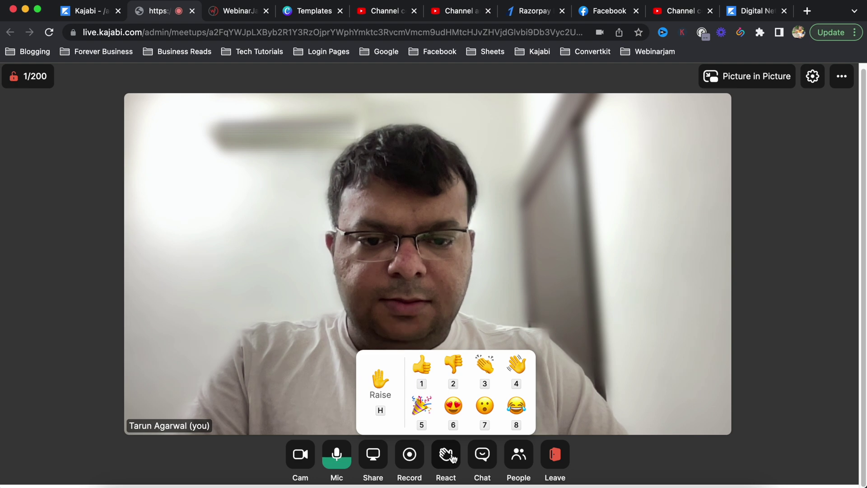
left_click(492, 459)
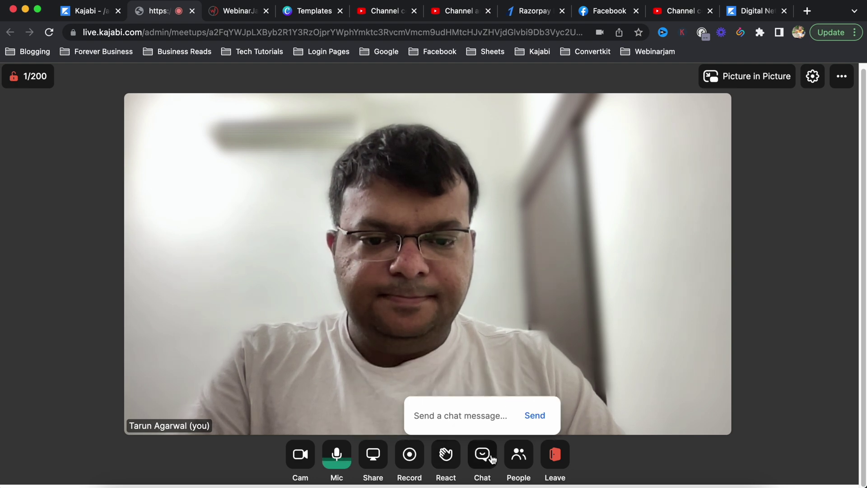
left_click(373, 454)
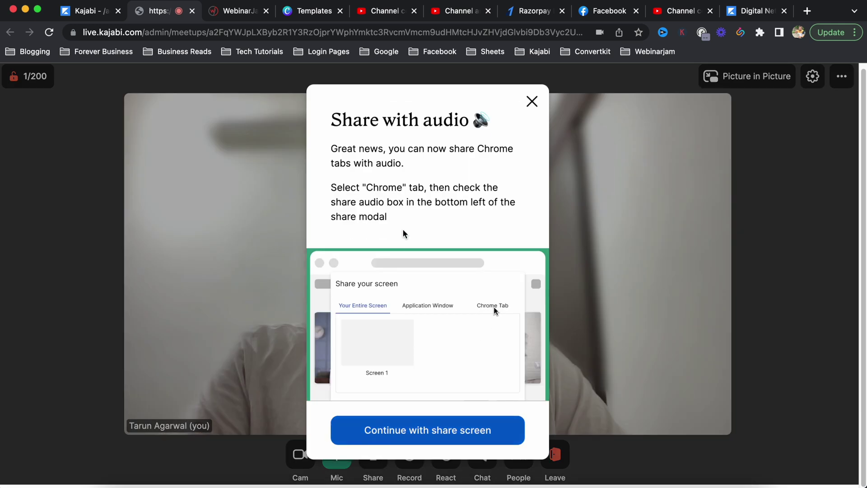
Share the Mind Map 3 window and return to the live room tab.
left_click(435, 431)
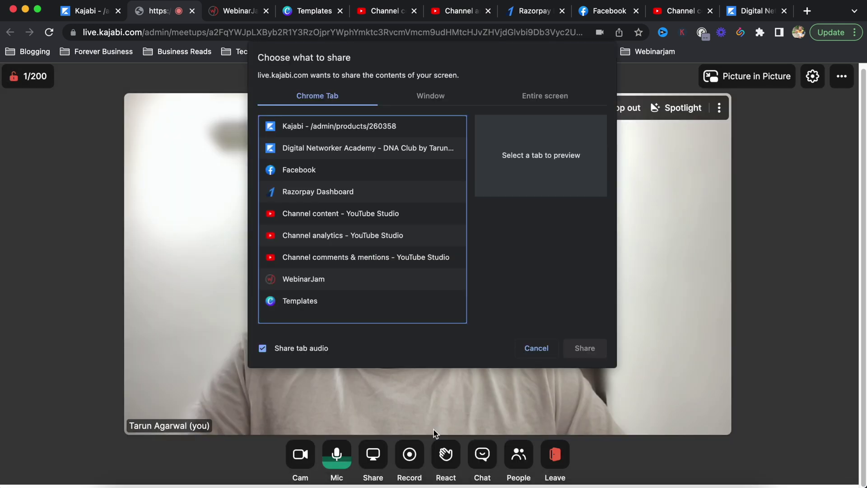
left_click(430, 95)
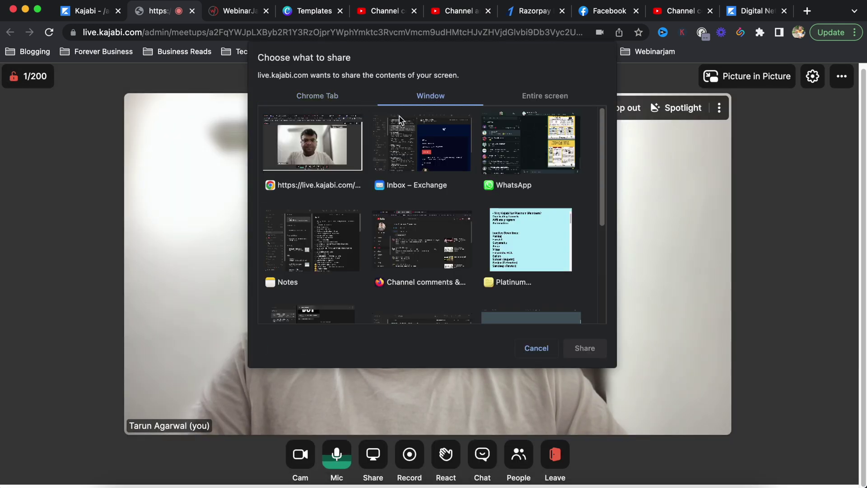
scroll(478, 208, "down", 4)
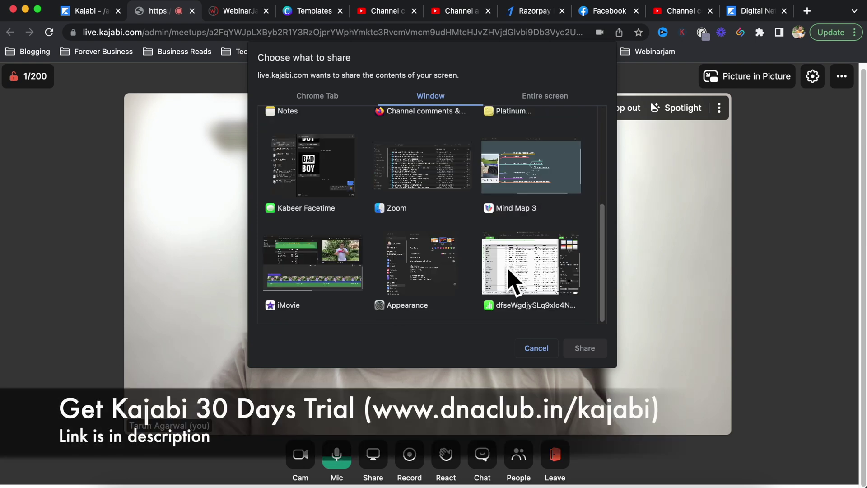
left_click(537, 169)
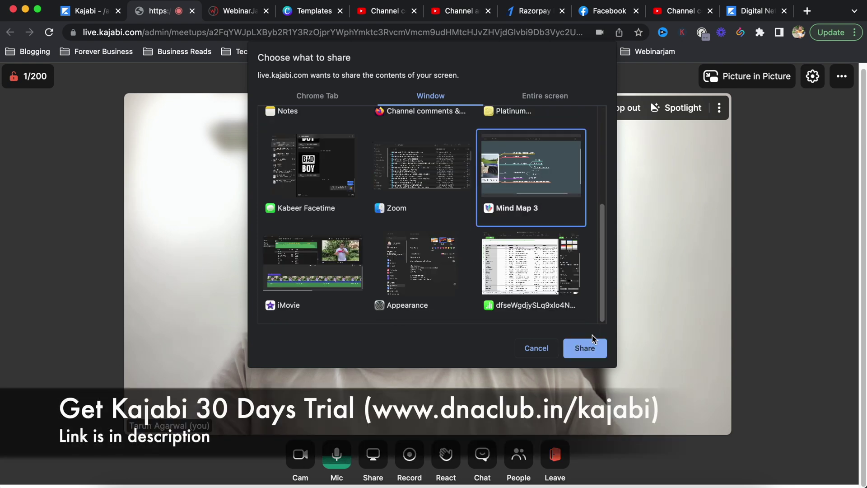
left_click(592, 346)
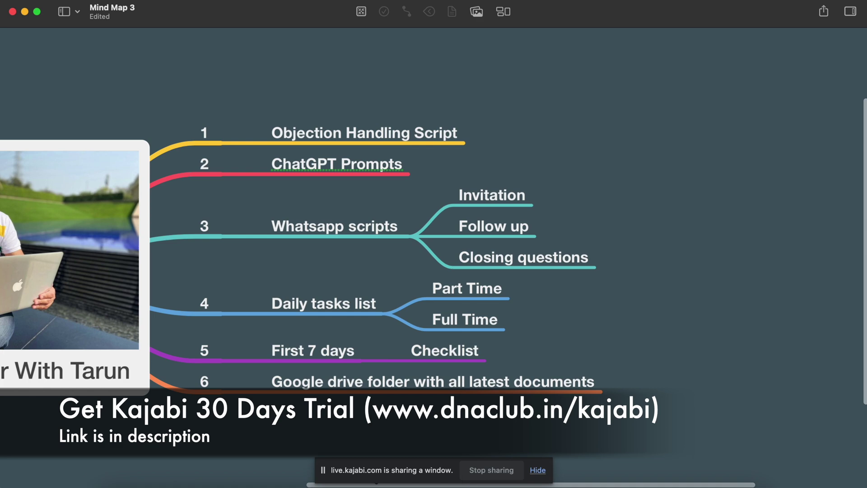
left_click(318, 481)
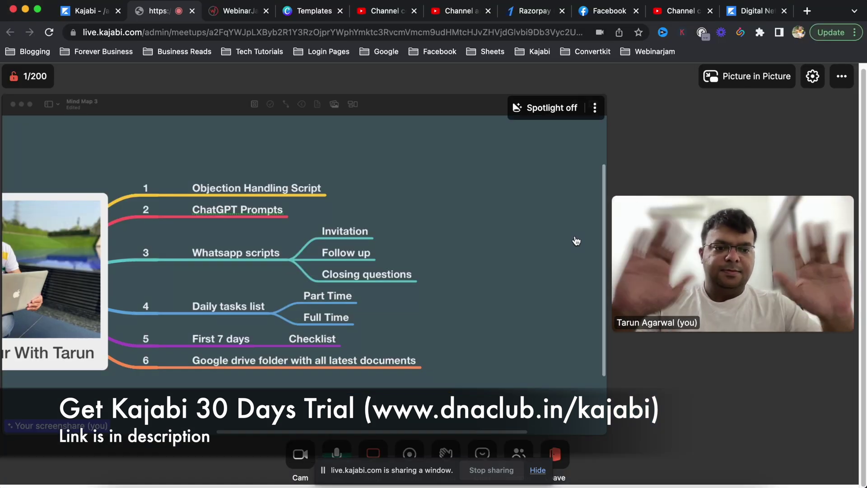
mouse_move(791, 207)
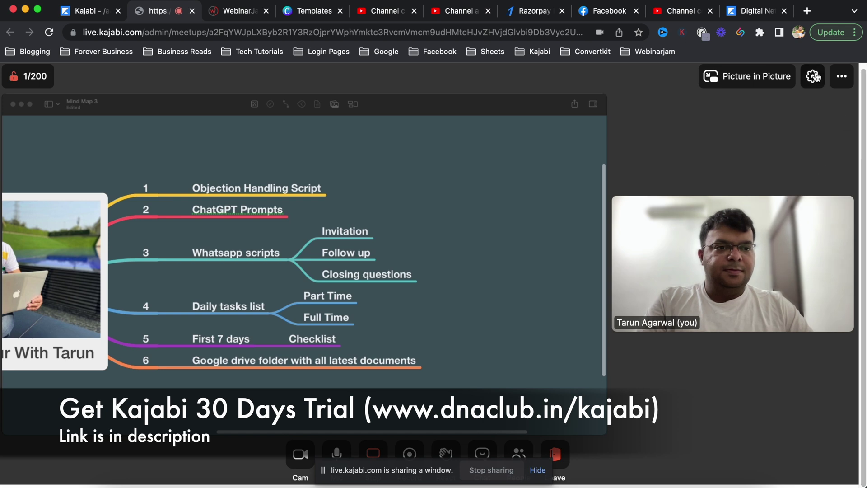
left_click(813, 76)
left_click(706, 118)
mouse_move(595, 242)
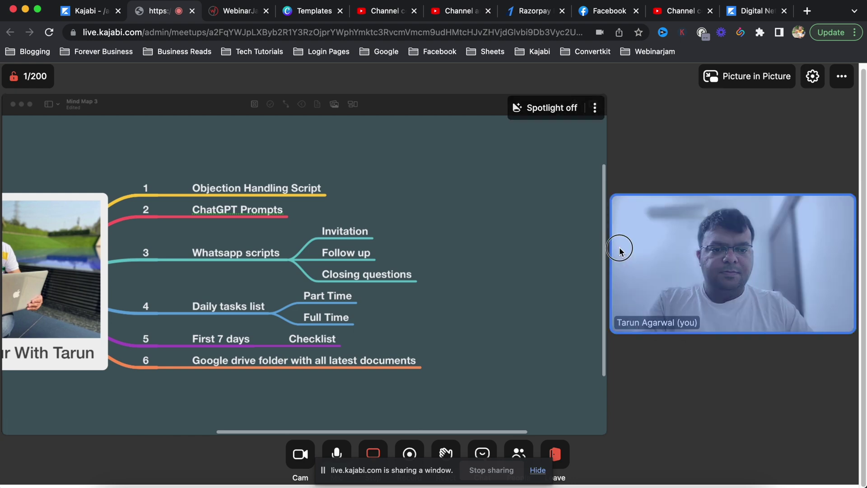
mouse_move(825, 215)
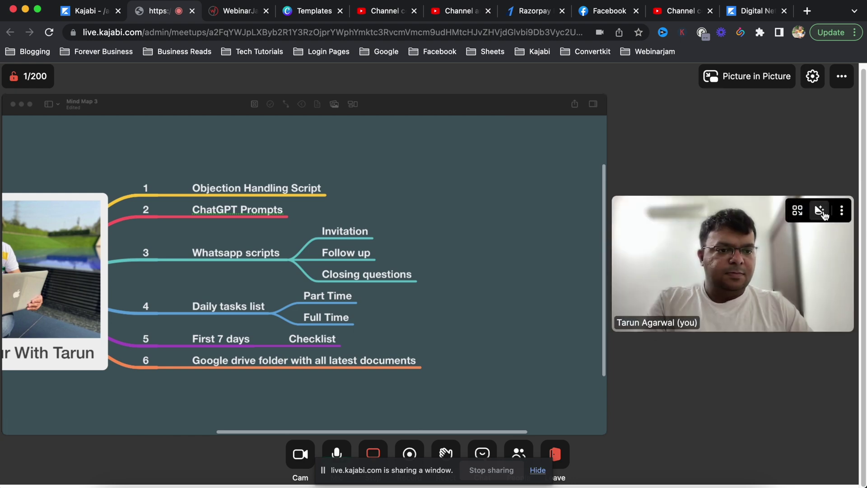
left_click(823, 213)
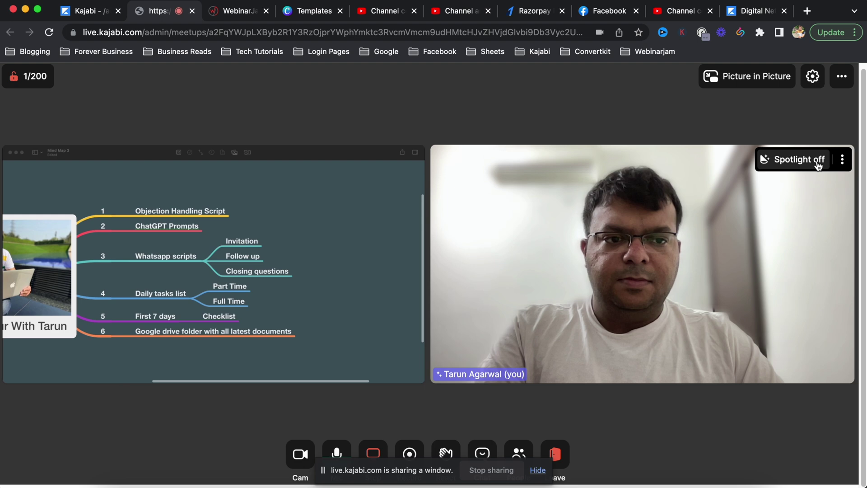
left_click(818, 167)
left_click(838, 211)
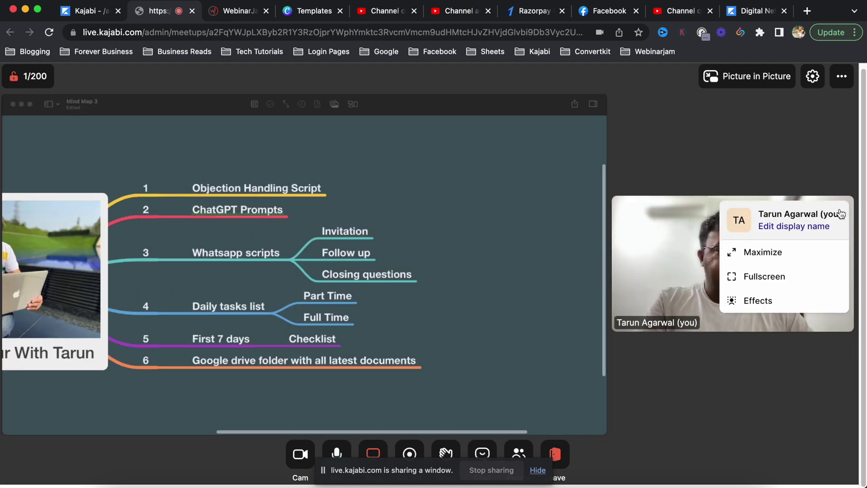
left_click(805, 163)
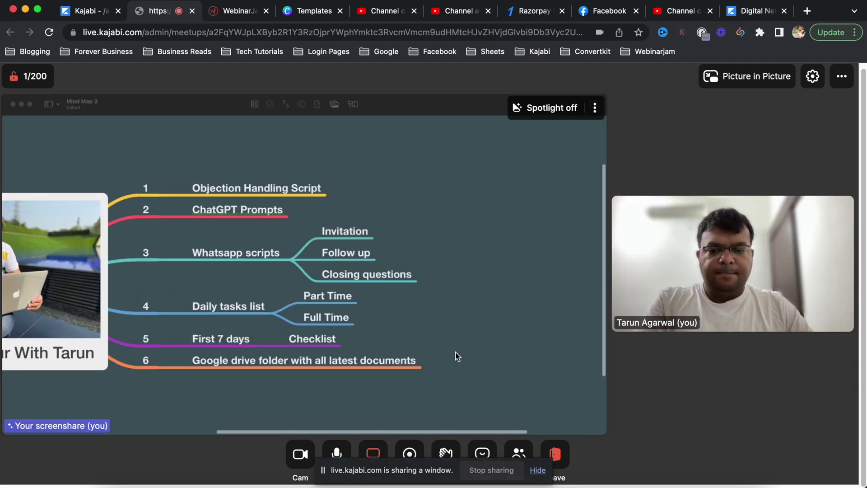
left_click(303, 454)
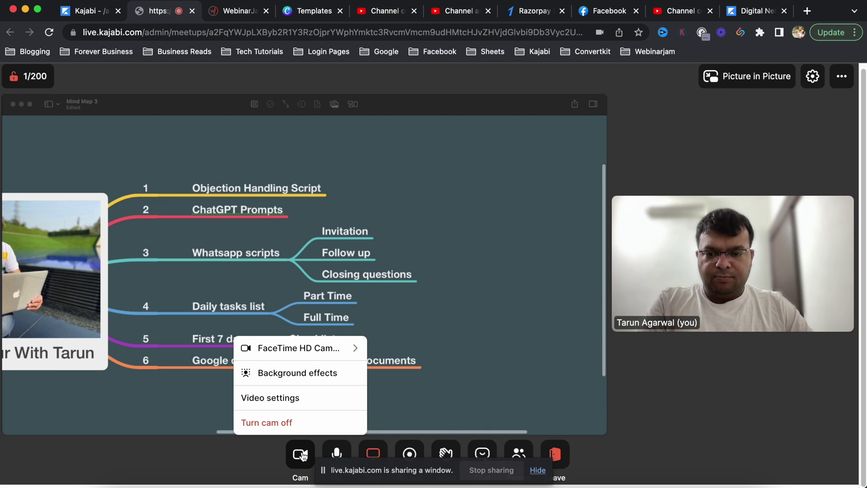
mouse_move(324, 348)
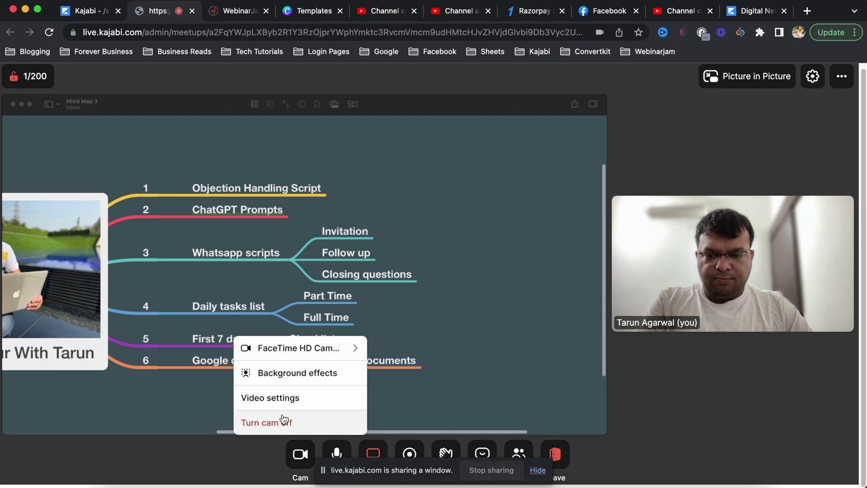
left_click(639, 395)
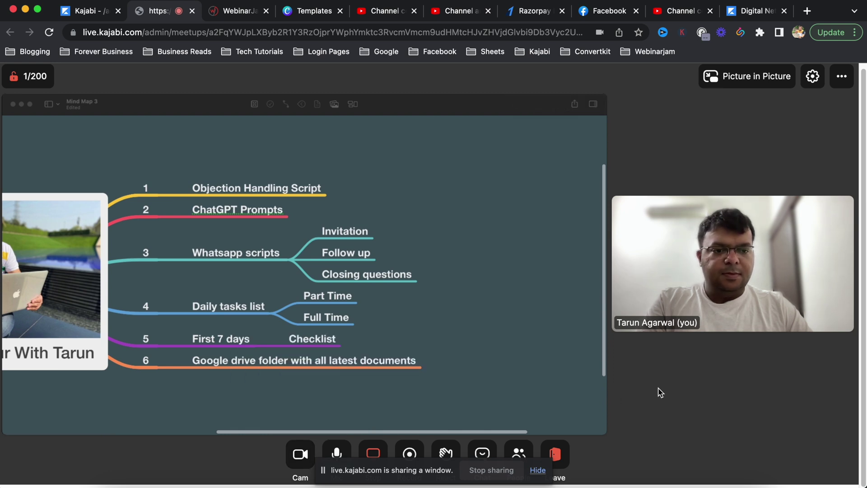
left_click(298, 454)
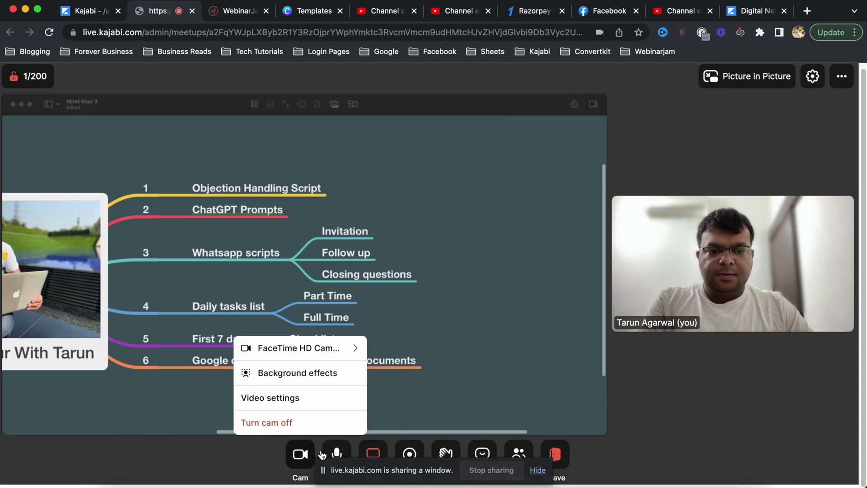
left_click(471, 451)
left_click(520, 451)
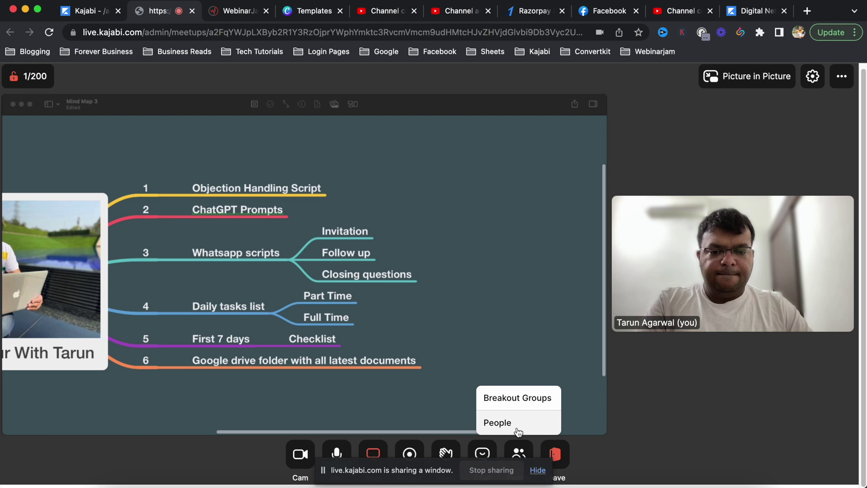
left_click(514, 427)
left_click(724, 81)
left_click(781, 82)
left_click(807, 130)
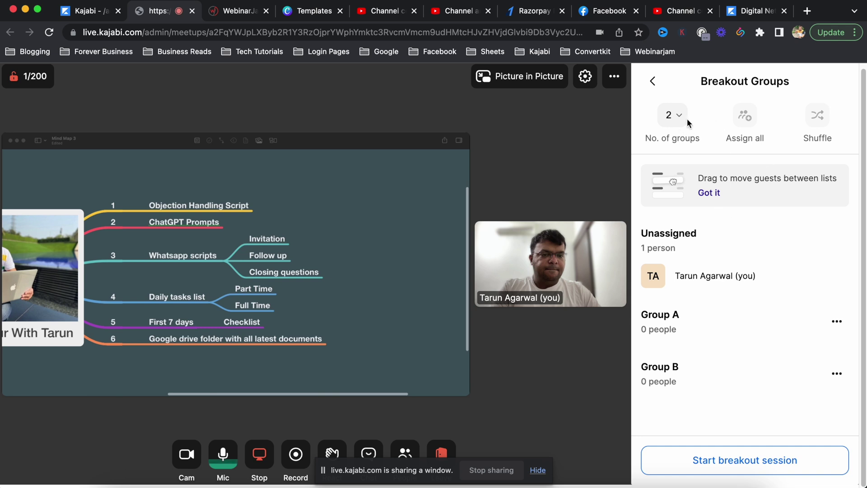
left_click(652, 81)
left_click(836, 166)
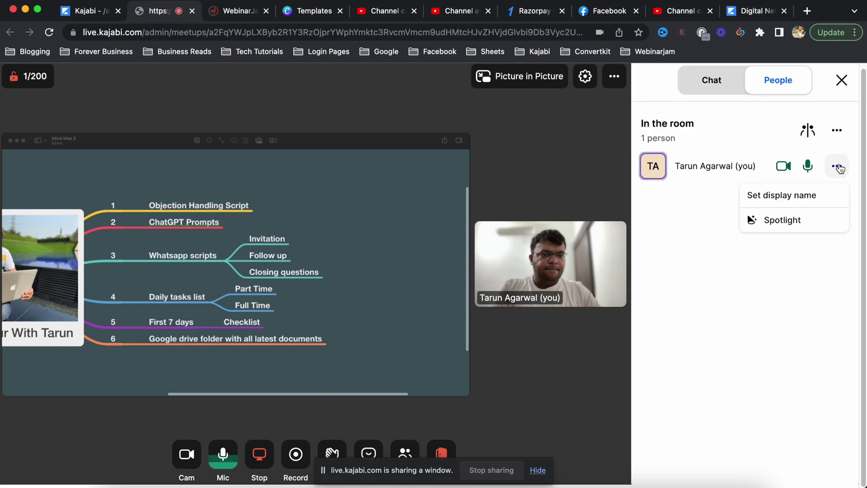
left_click(721, 80)
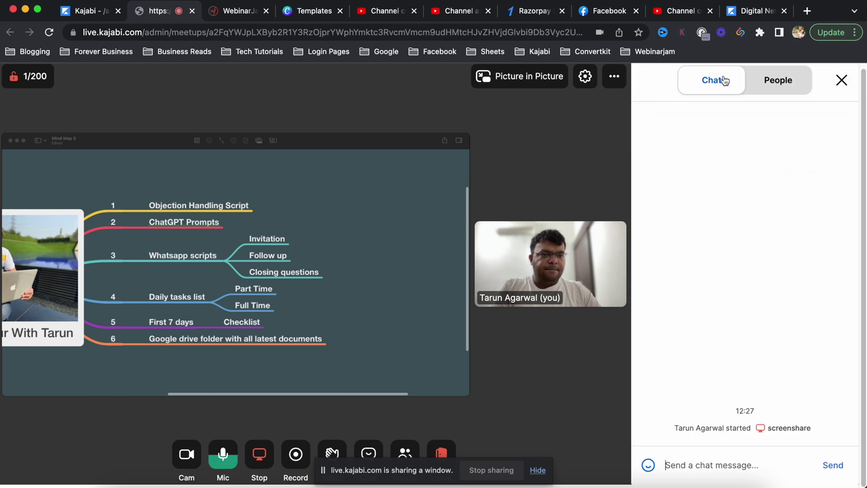
left_click(841, 80)
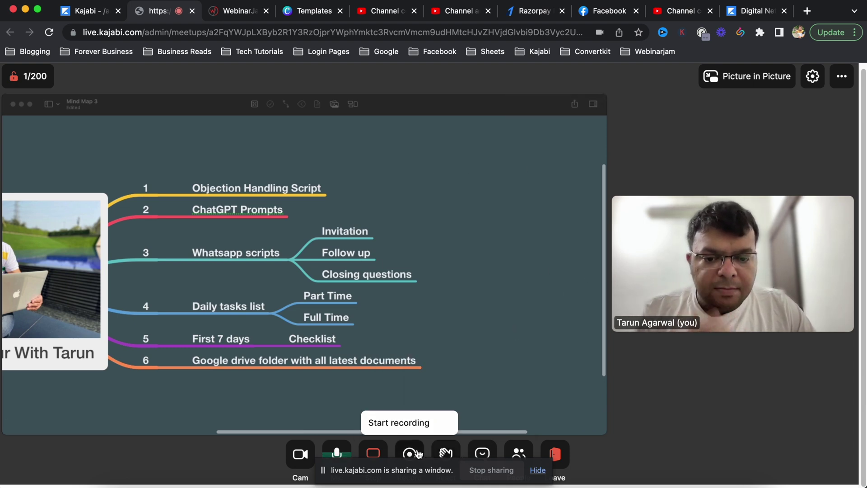
left_click(519, 453)
left_click(498, 422)
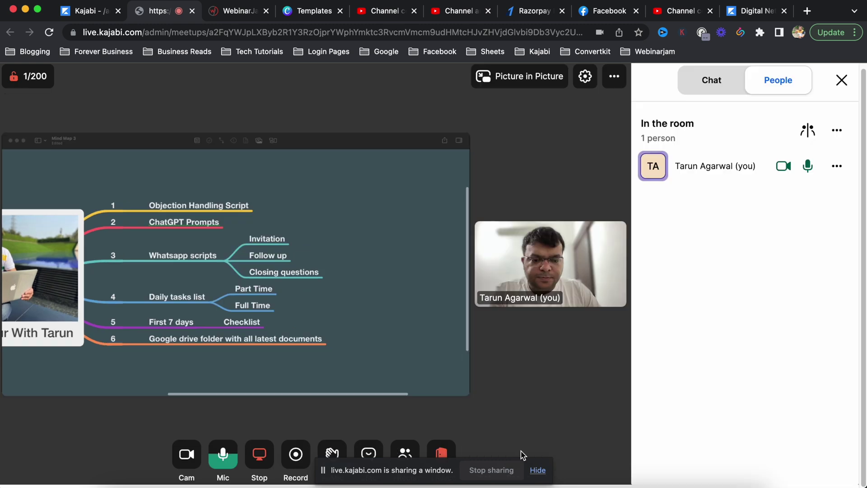
left_click(835, 167)
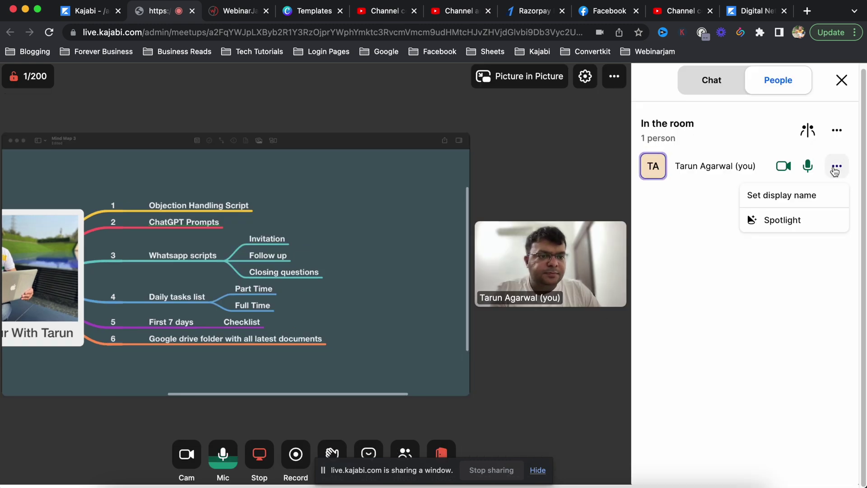
left_click(834, 131)
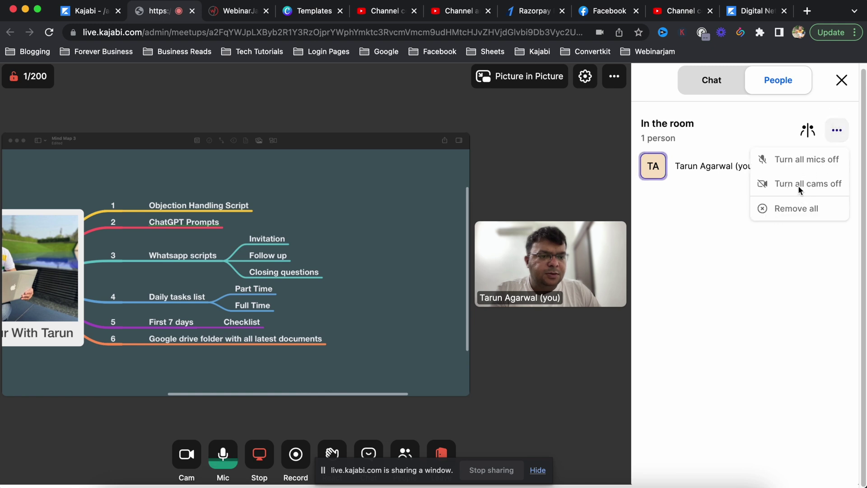
left_click(686, 236)
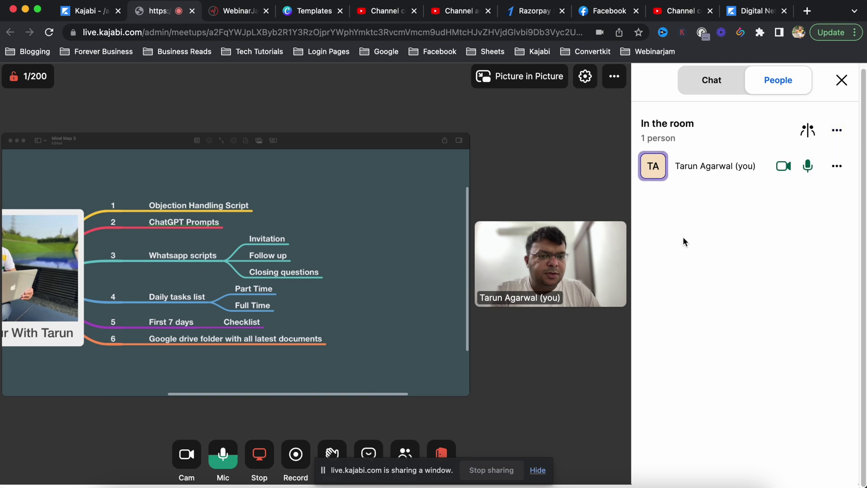
left_click(719, 82)
left_click(777, 85)
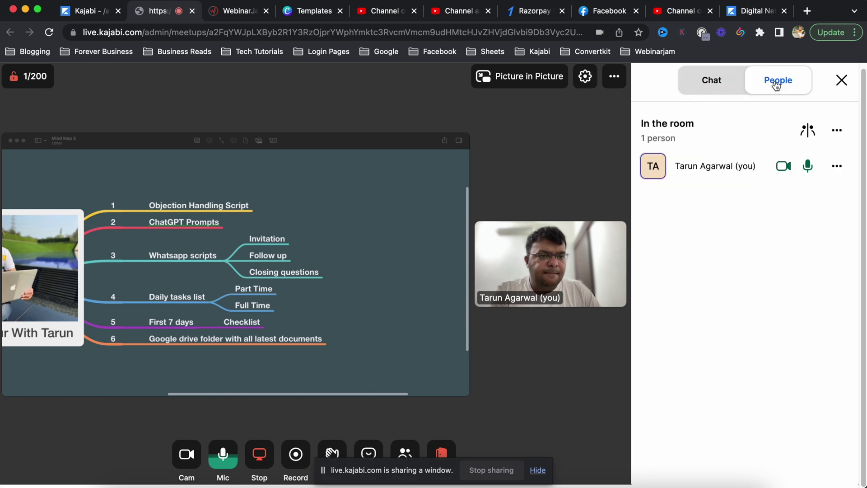
left_click(841, 79)
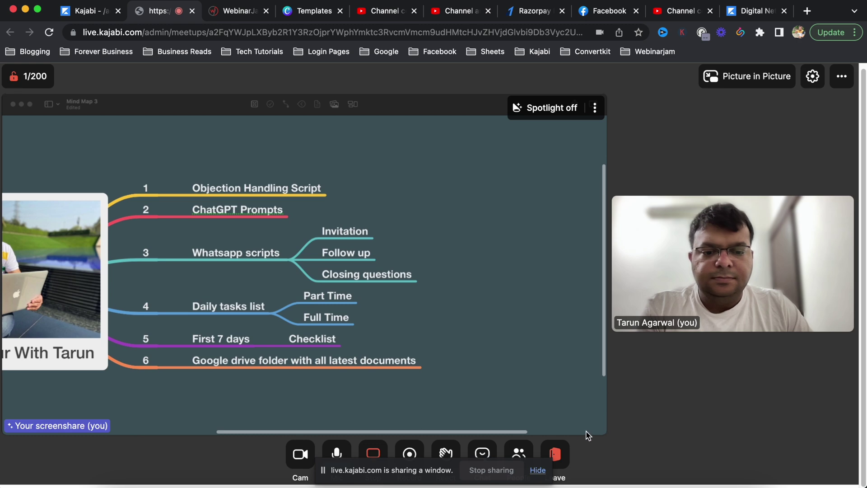
Stop sharing the Mind Map 3 window.
left_click(556, 455)
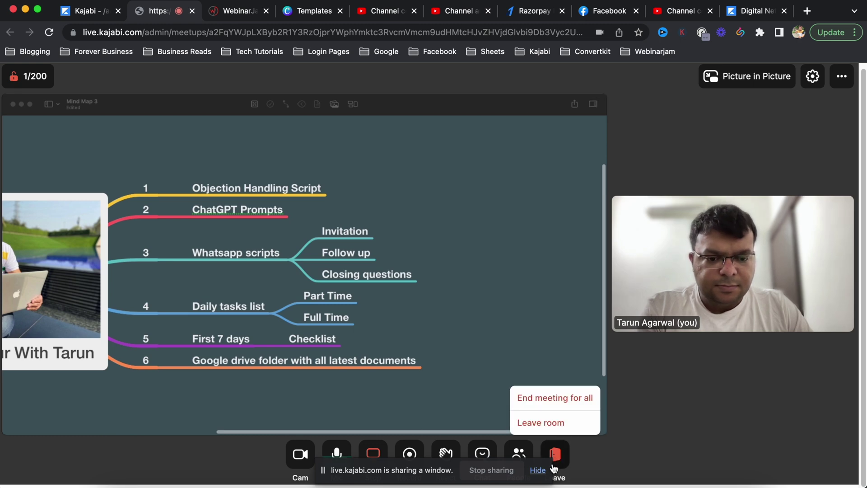
left_click(504, 474)
left_click(554, 462)
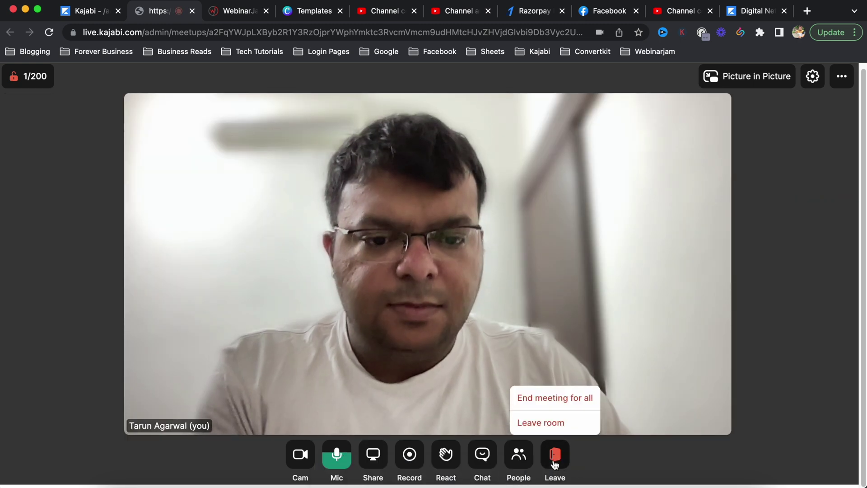
Turn the host camera off from the Cam menu.
left_click(300, 454)
left_click(263, 420)
left_click(559, 465)
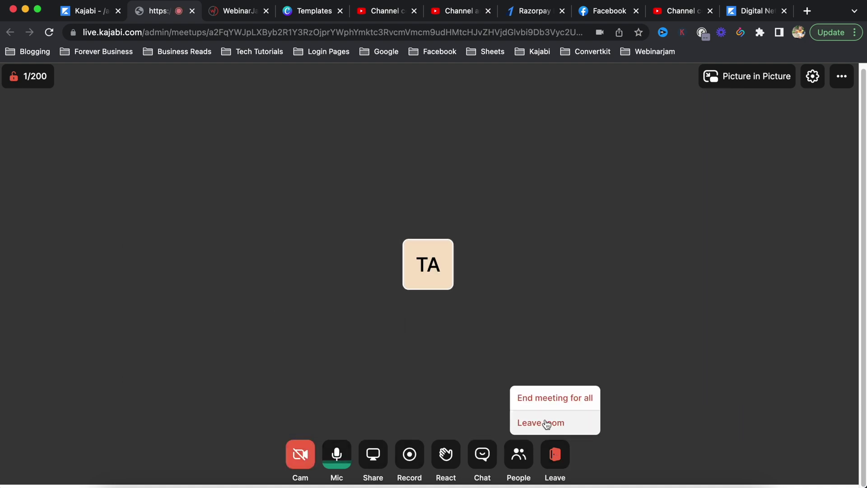
Look through the people options, chat message box and reactions panel.
left_click(523, 454)
left_click(488, 455)
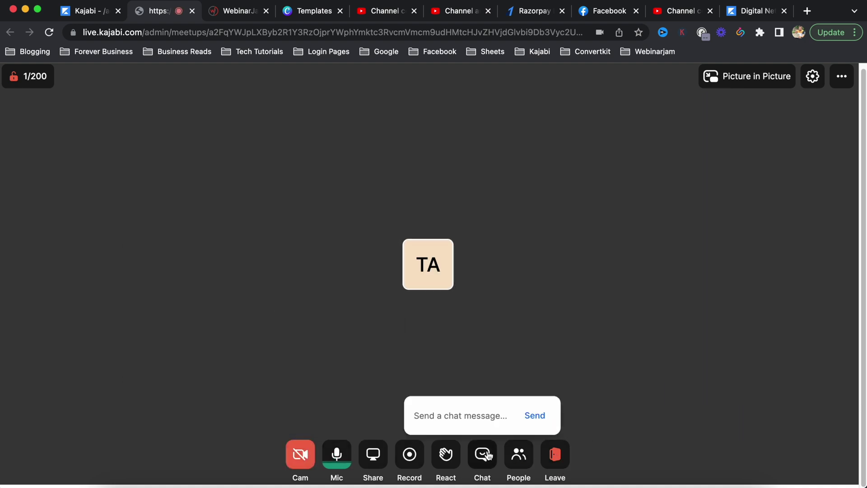
left_click(445, 454)
left_click(486, 456)
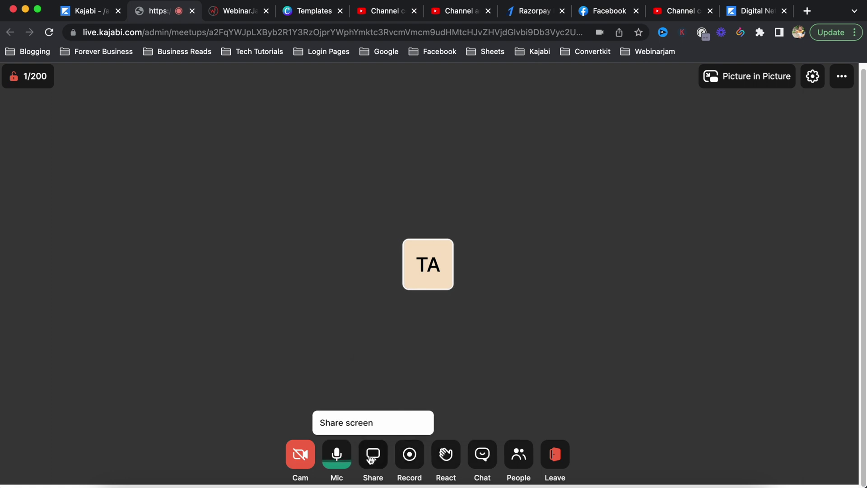
mouse_move(347, 459)
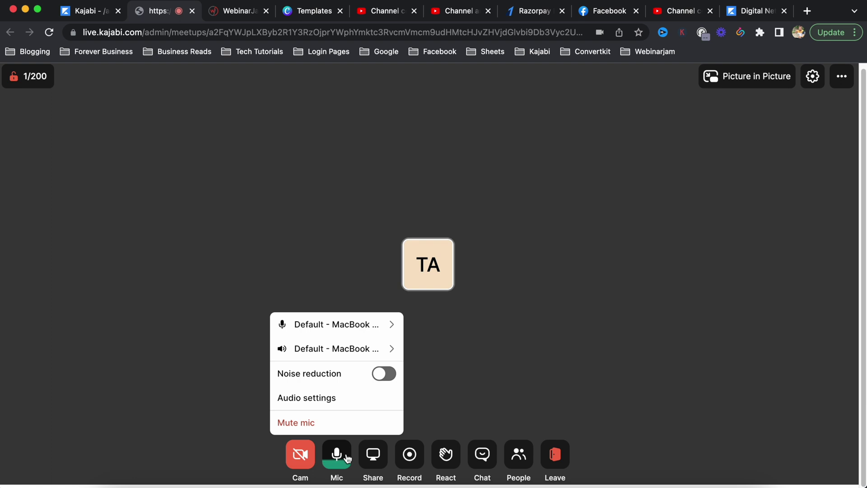
Review the Video & Audio device settings pane, then close it.
mouse_move(346, 331)
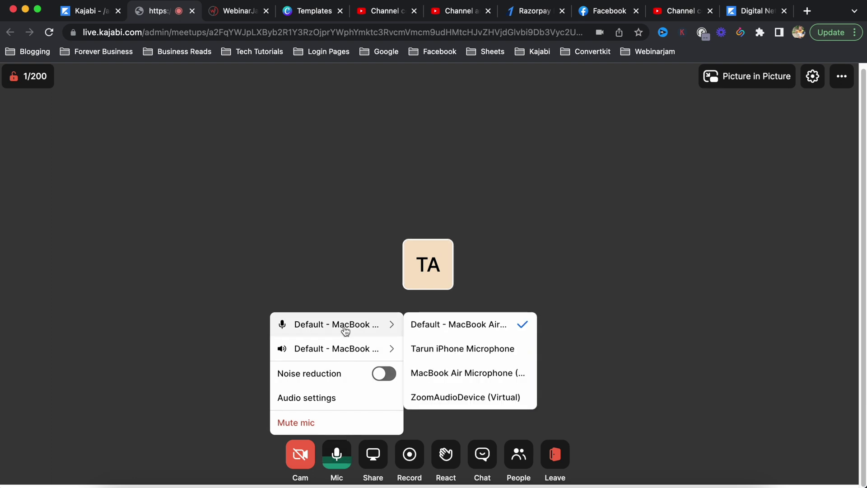
mouse_move(343, 350)
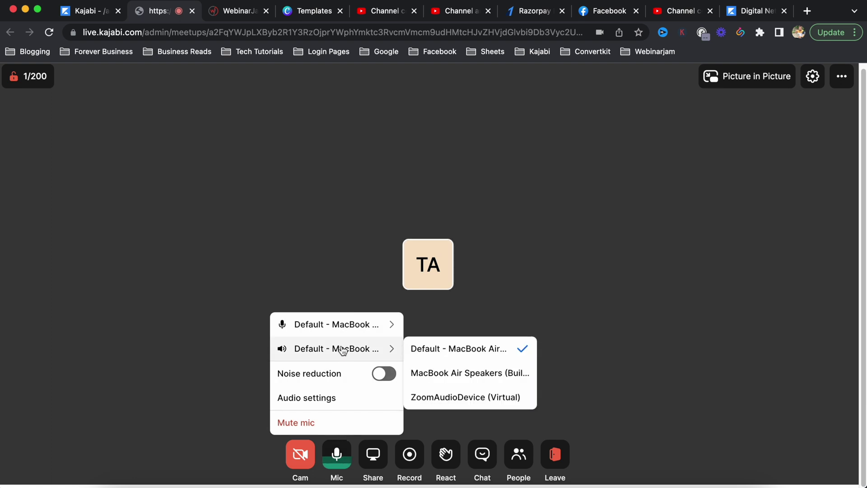
left_click(332, 406)
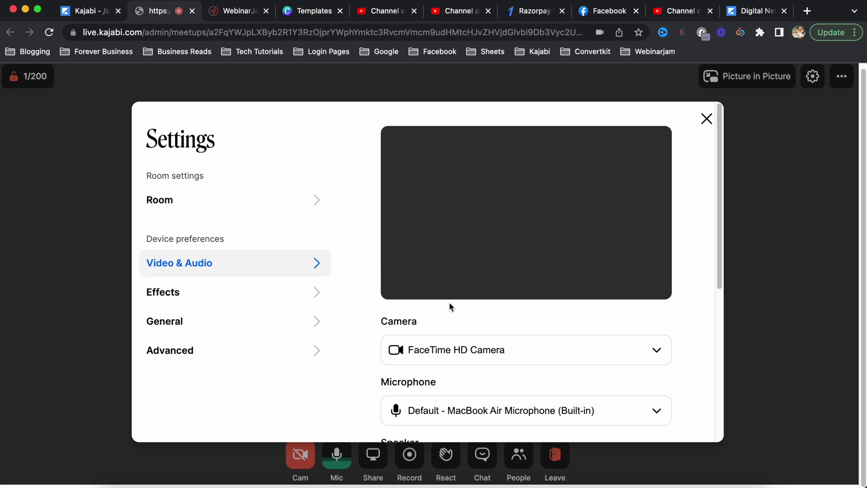
scroll(459, 347, "down", 6)
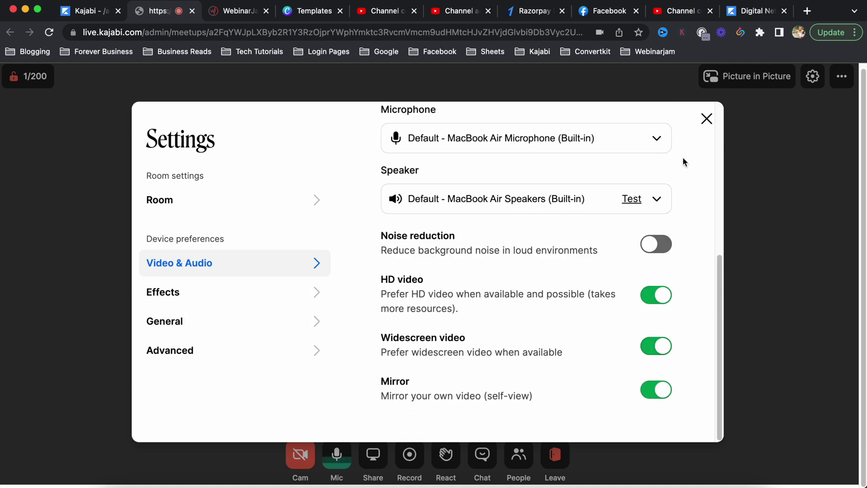
left_click(707, 119)
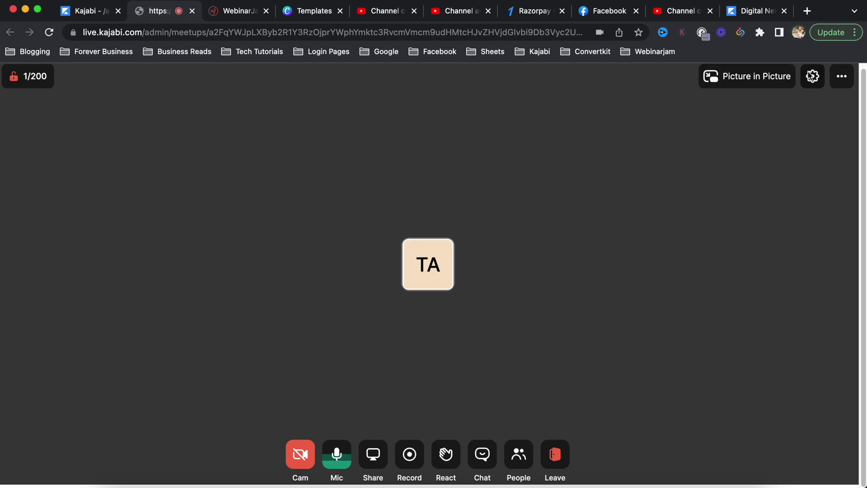
Reopen Settings via the gear, close it, and open the ••• extra meeting options.
left_click(812, 77)
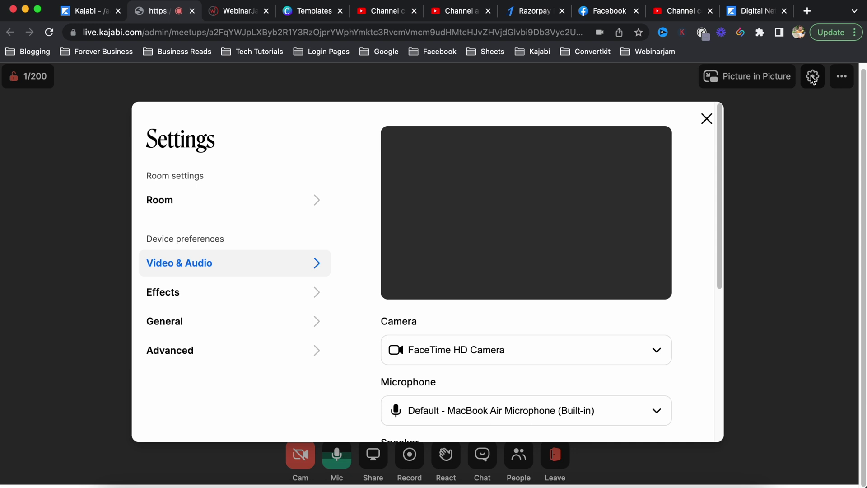
left_click(706, 118)
left_click(843, 79)
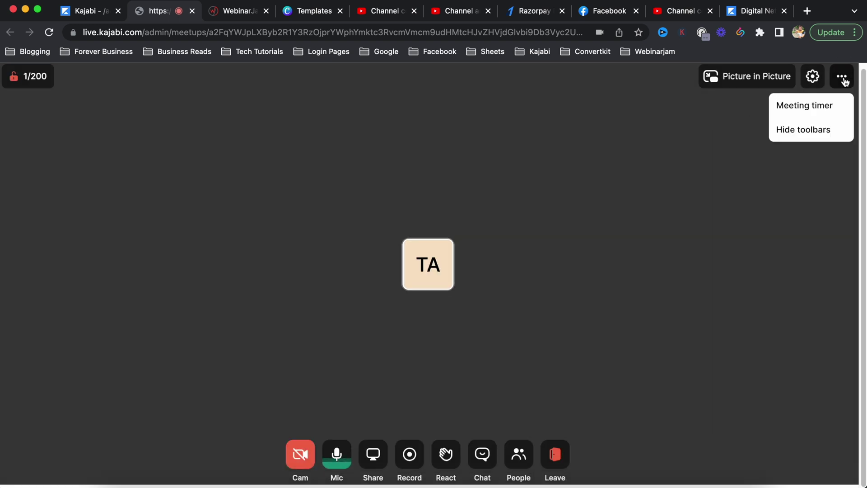
left_click(823, 106)
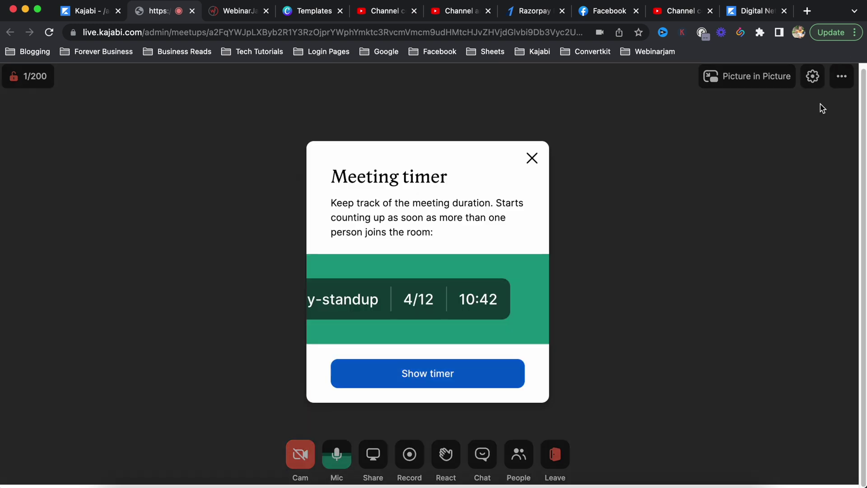
left_click_drag(383, 203, 493, 204)
left_click_drag(373, 219, 480, 219)
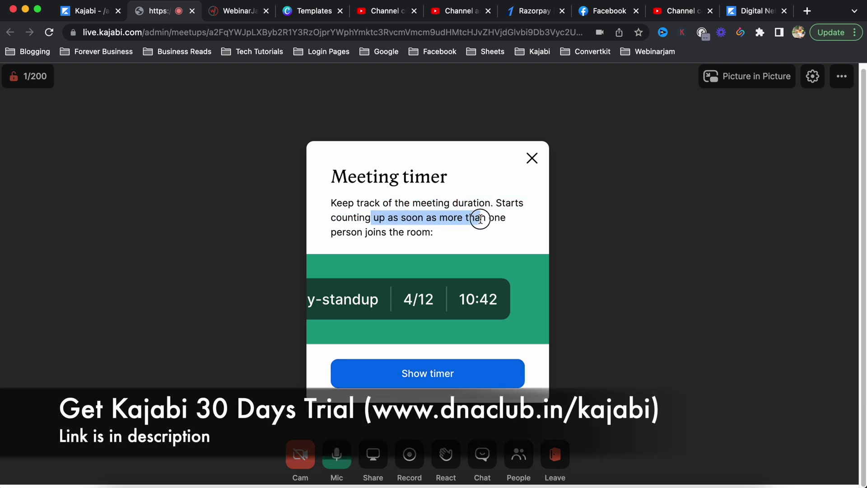
left_click(383, 233)
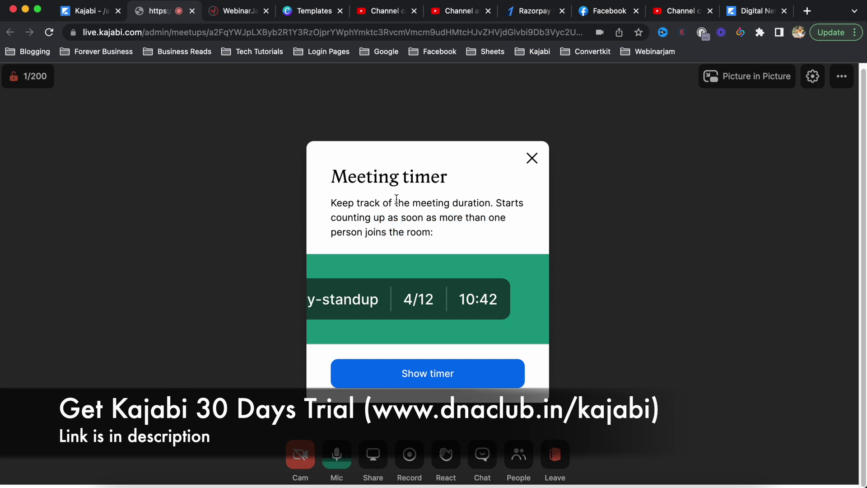
left_click_drag(374, 218, 483, 219)
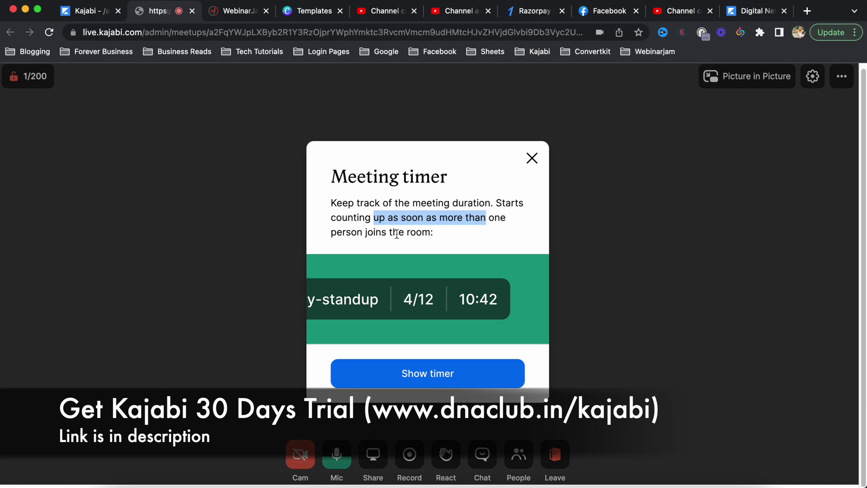
left_click(370, 228)
left_click(440, 234)
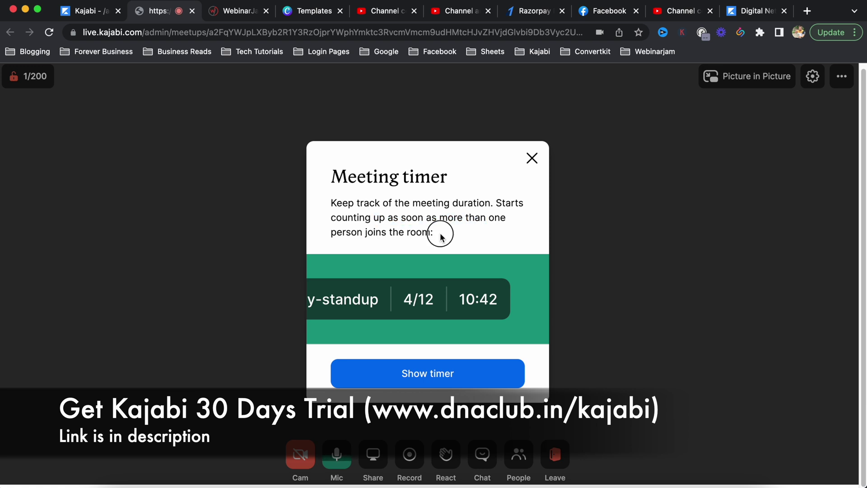
left_click(456, 372)
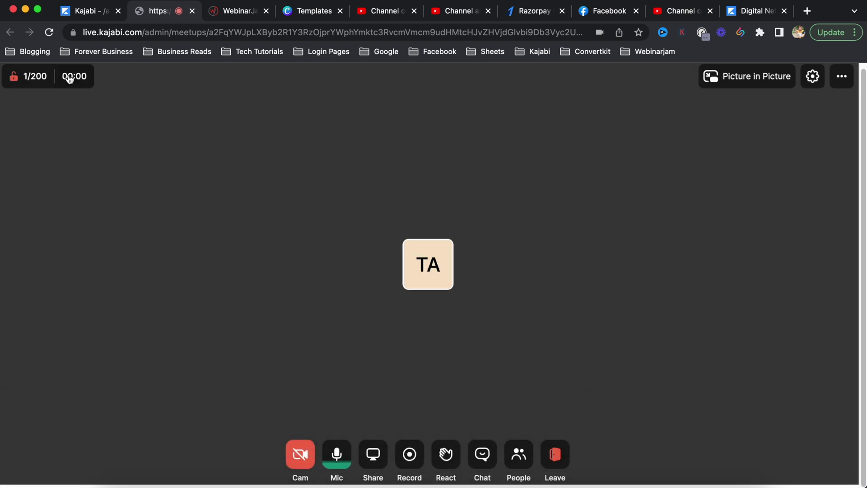
left_click(72, 78)
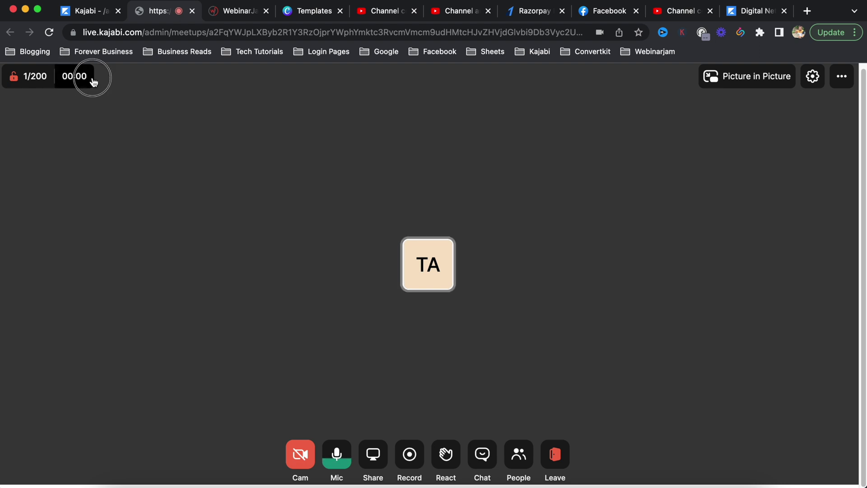
left_click(472, 373)
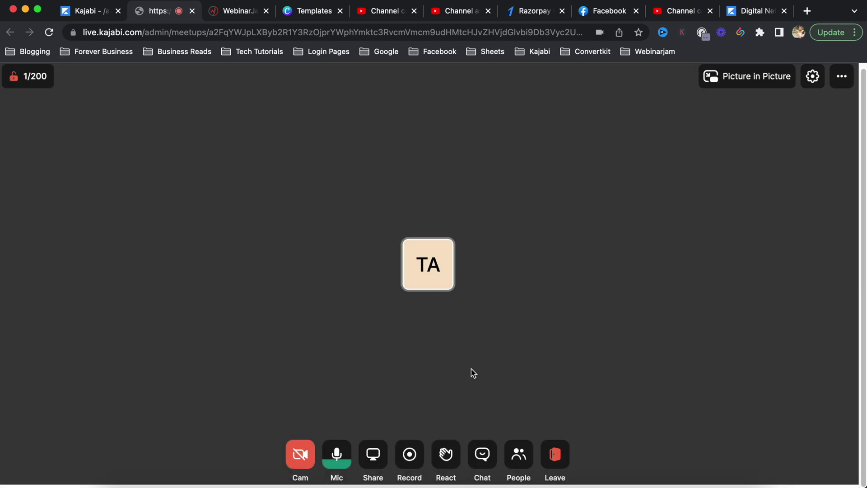
left_click(838, 87)
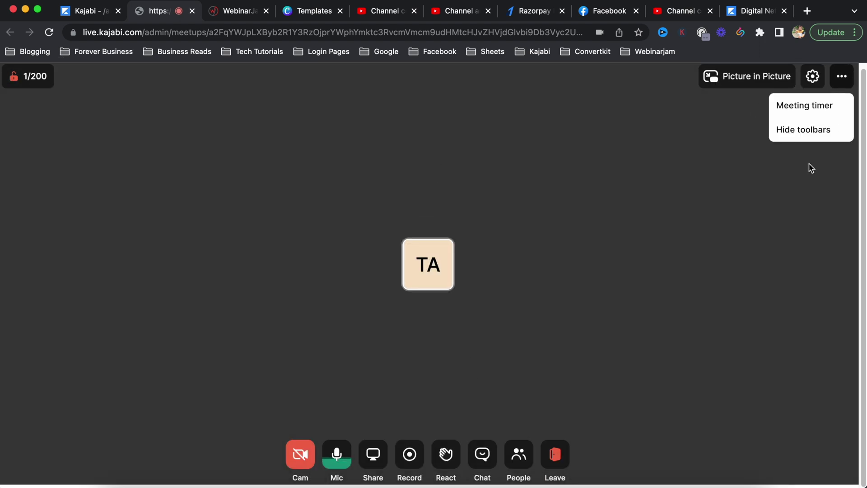
left_click(691, 203)
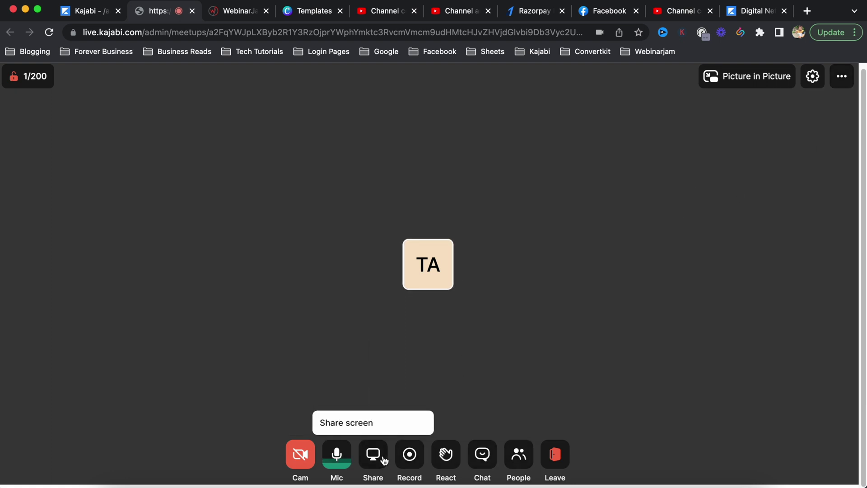
Start recording the meeting and turn the host camera back on.
left_click(405, 457)
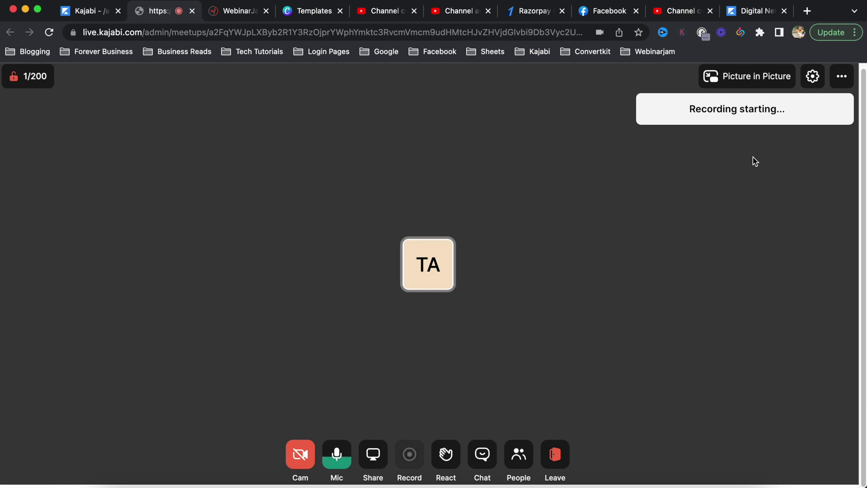
left_click(301, 444)
left_click(270, 419)
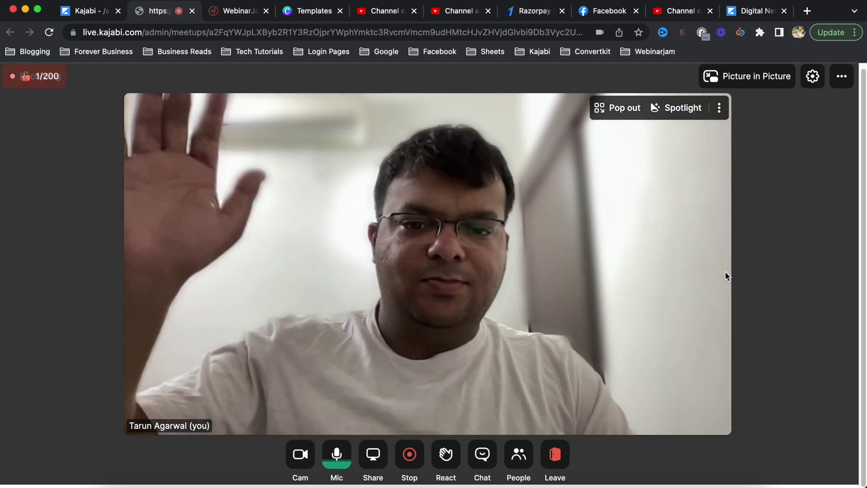
Check the recording's elapsed time, look at the Share option, and open the chat.
left_click(407, 456)
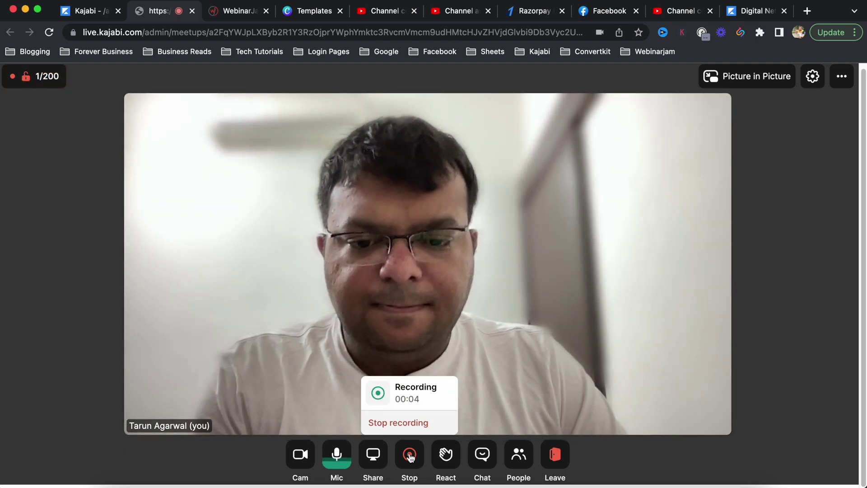
left_click(376, 458)
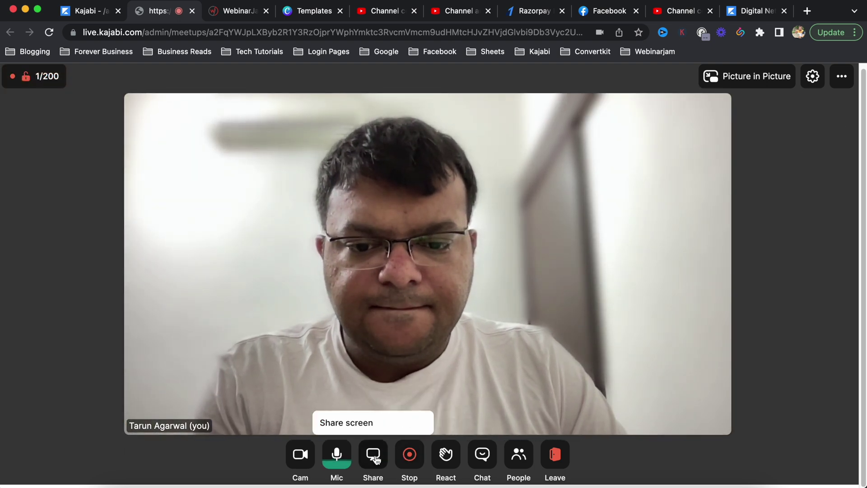
left_click(481, 454)
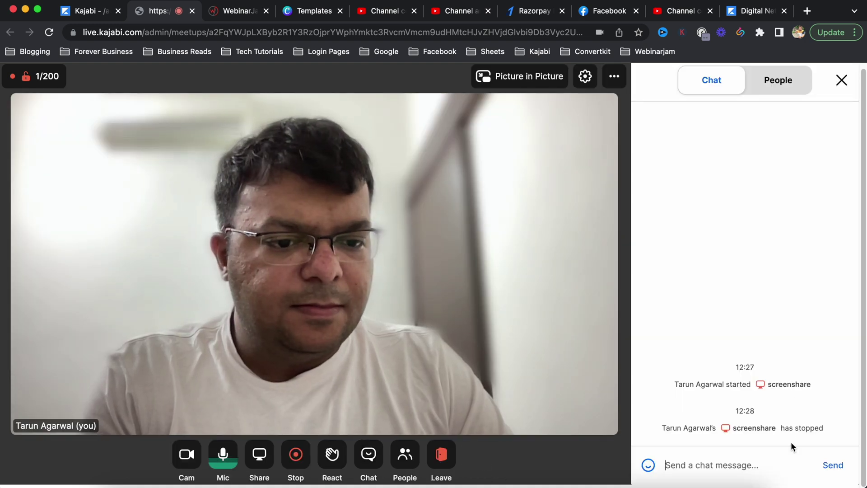
left_click(780, 89)
left_click(725, 87)
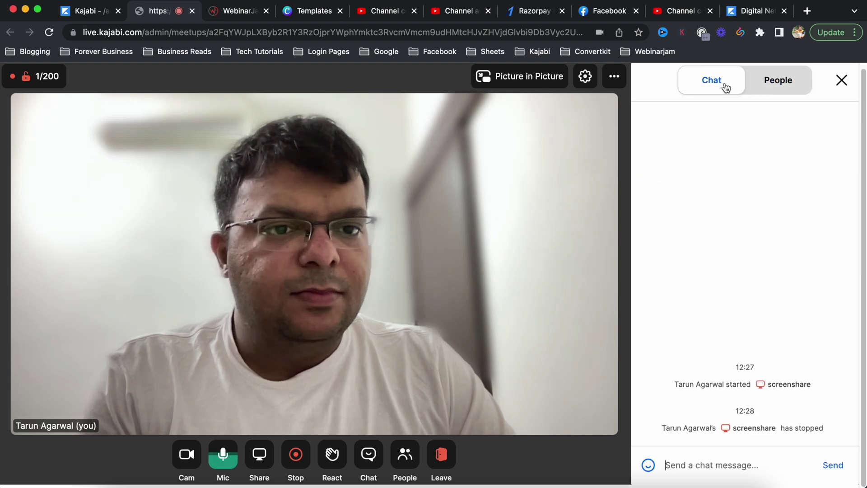
left_click(841, 81)
left_click(842, 83)
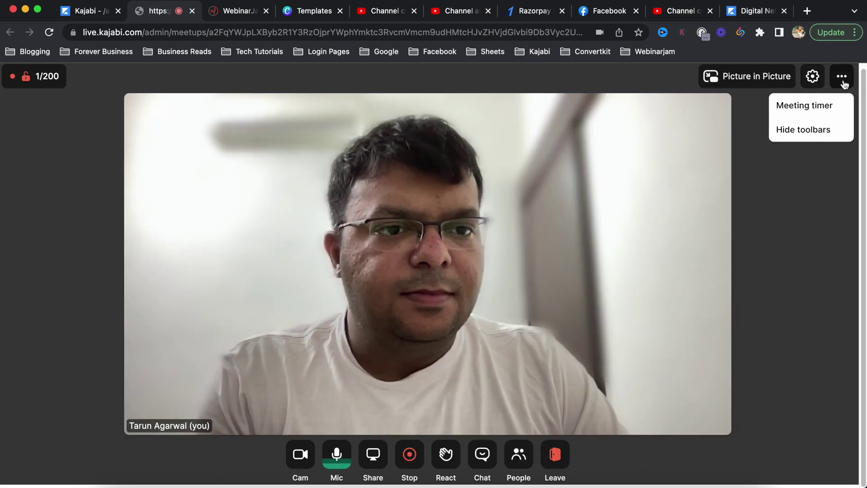
left_click(518, 455)
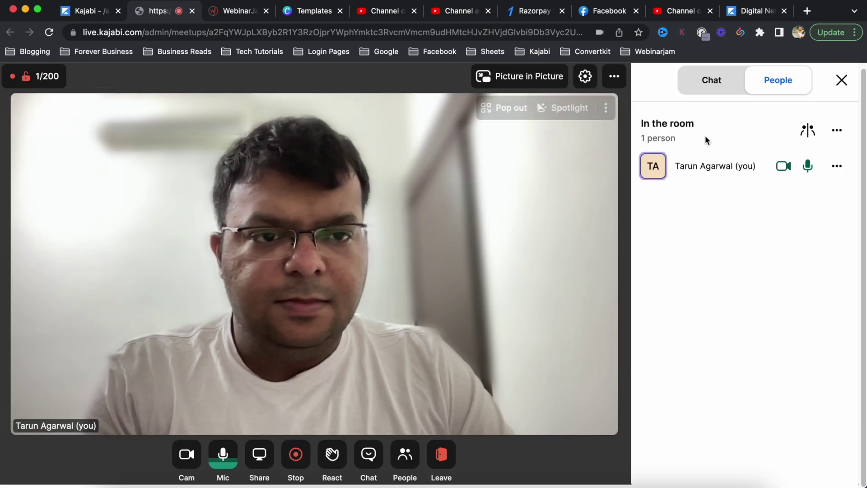
left_click(730, 86)
left_click(773, 84)
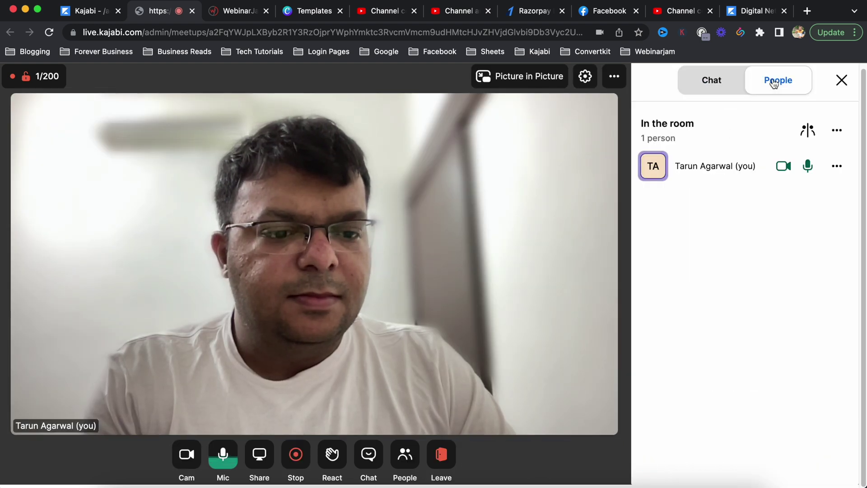
left_click(841, 81)
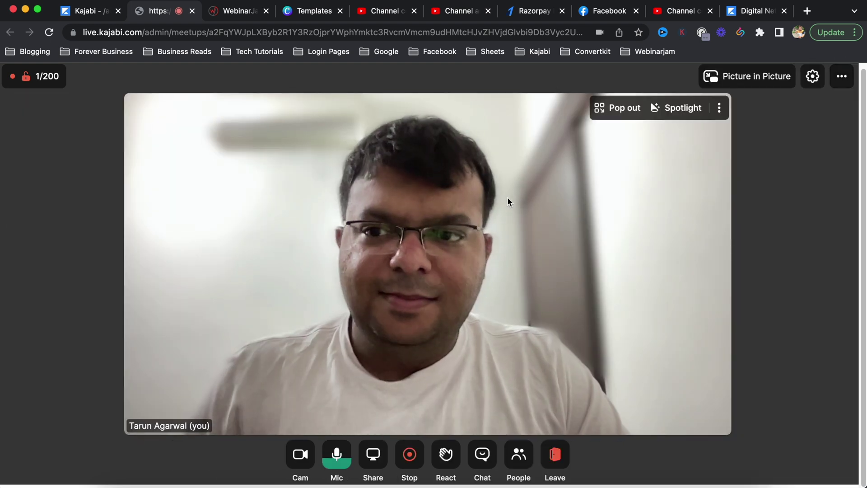
left_click(55, 77)
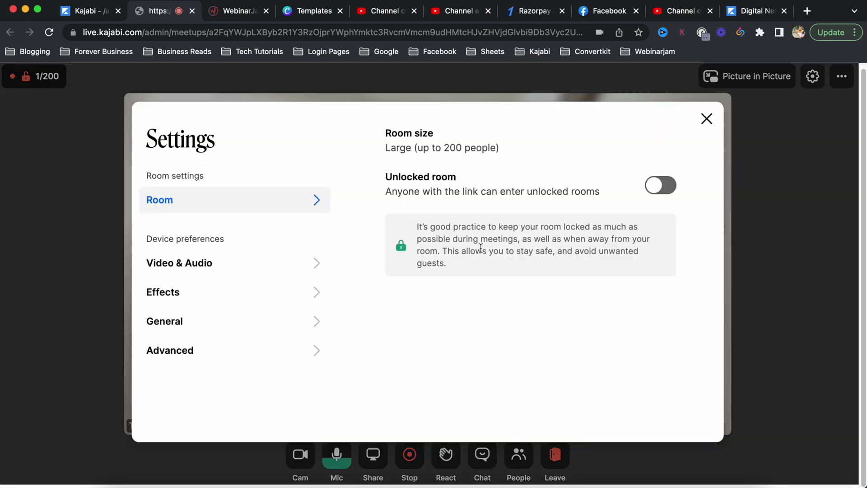
Review the 200-person room size and unlocked-room description, then toggle the room lock.
left_click_drag(412, 148, 499, 150)
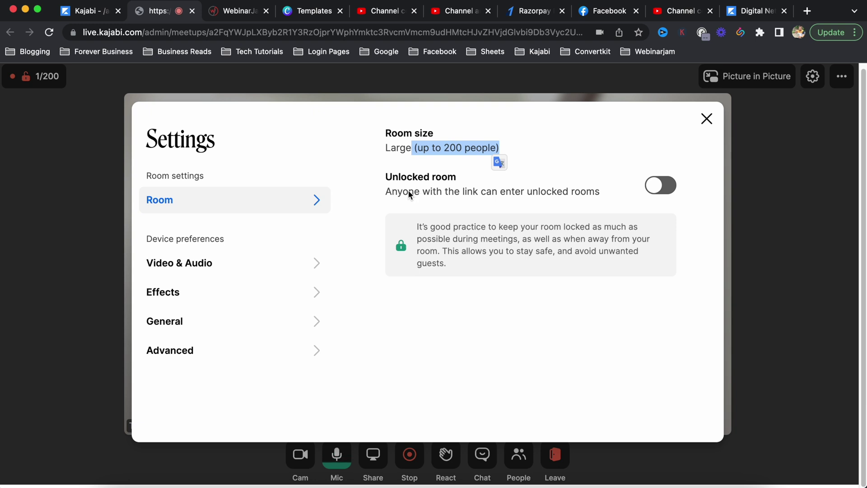
left_click_drag(409, 192, 463, 191)
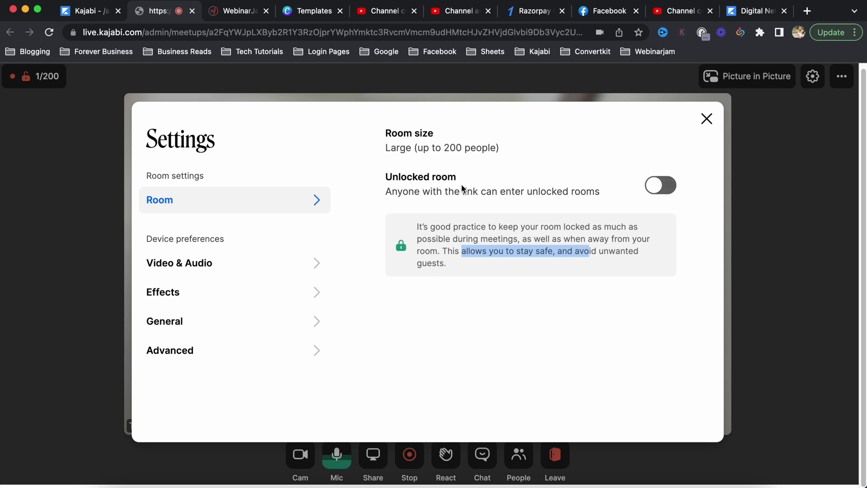
left_click_drag(413, 192, 459, 195)
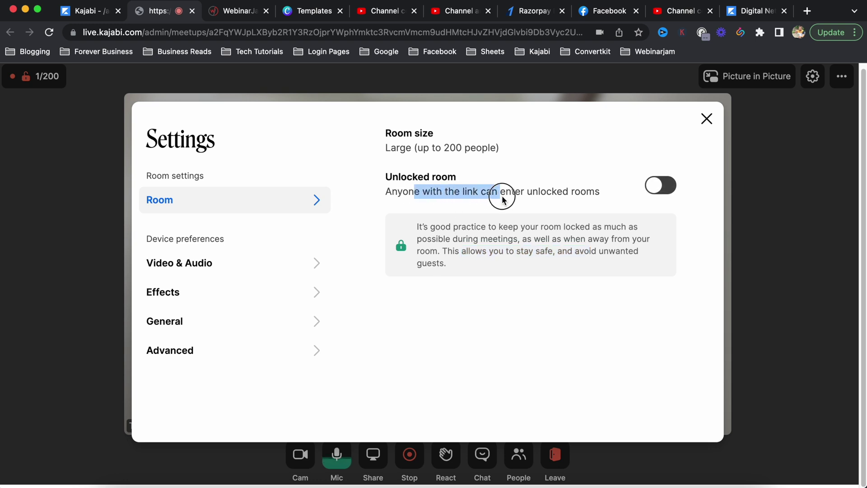
left_click(669, 188)
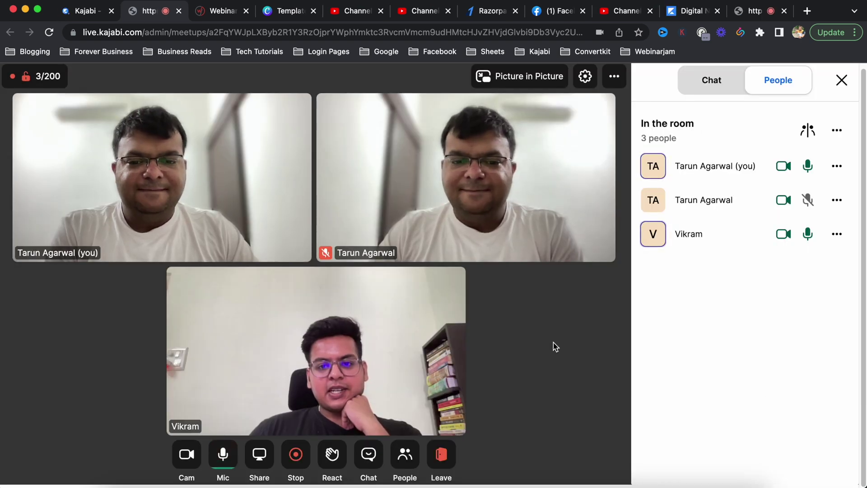
Close the duplicate participant tab and return to the host's meeting view.
left_click(758, 11)
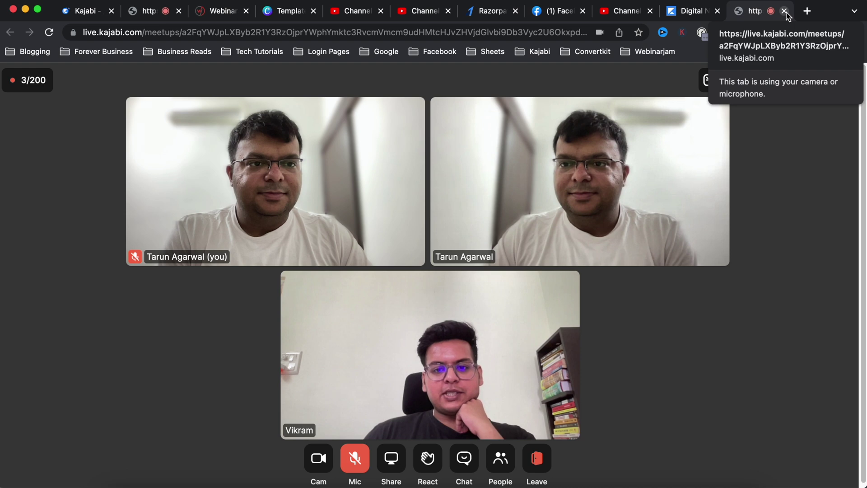
left_click(841, 80)
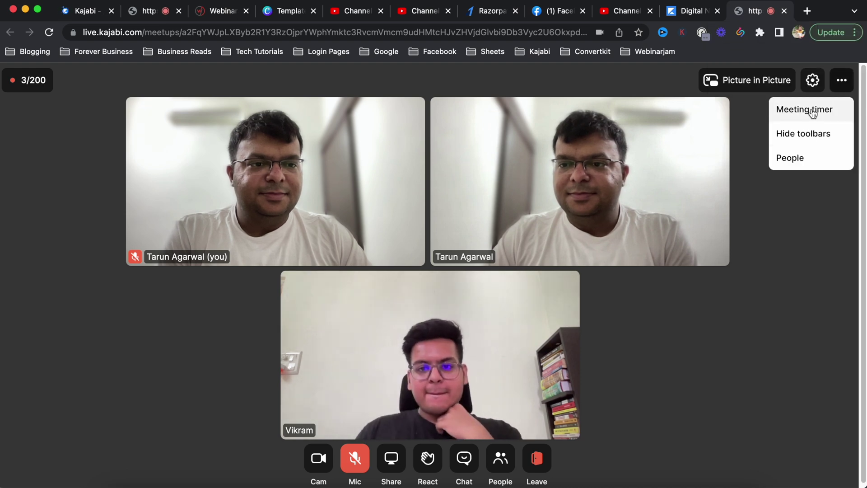
left_click(784, 11)
left_click(153, 11)
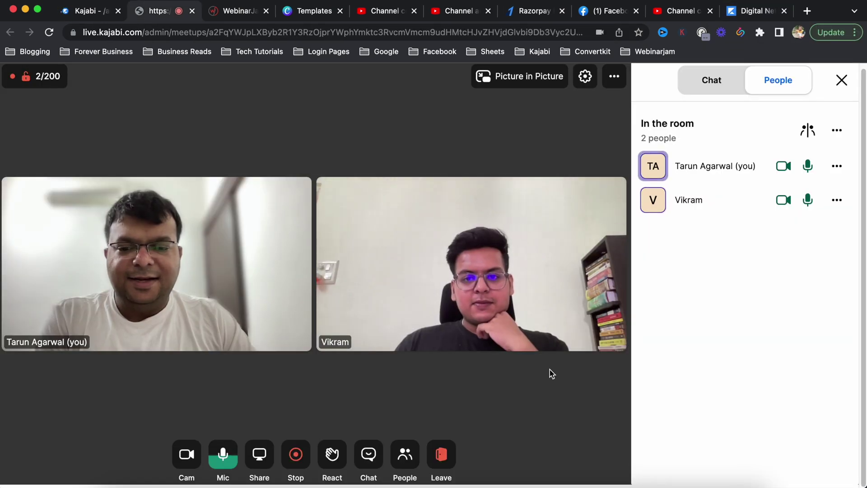
Show the participant list and check the ongoing recording's status popup.
left_click(405, 453)
left_click(519, 456)
left_click(295, 455)
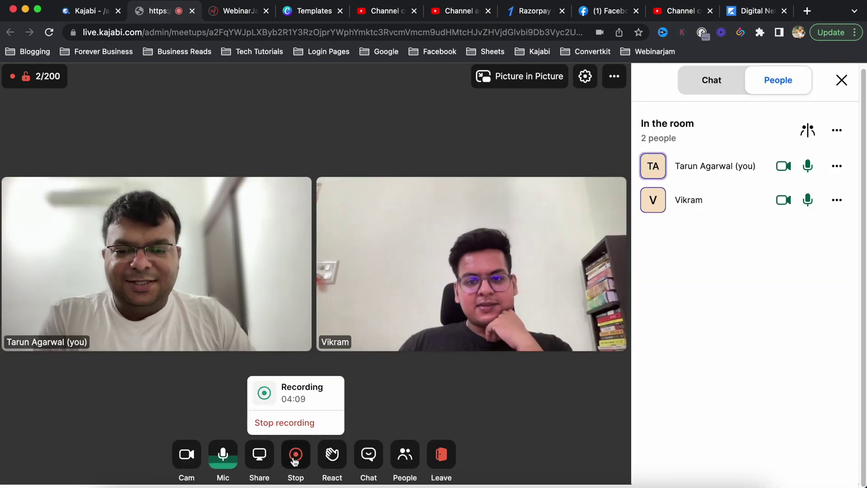
left_click(614, 76)
Show the meeting timer in the room and switch the side panel to chat.
left_click(587, 107)
left_click(482, 369)
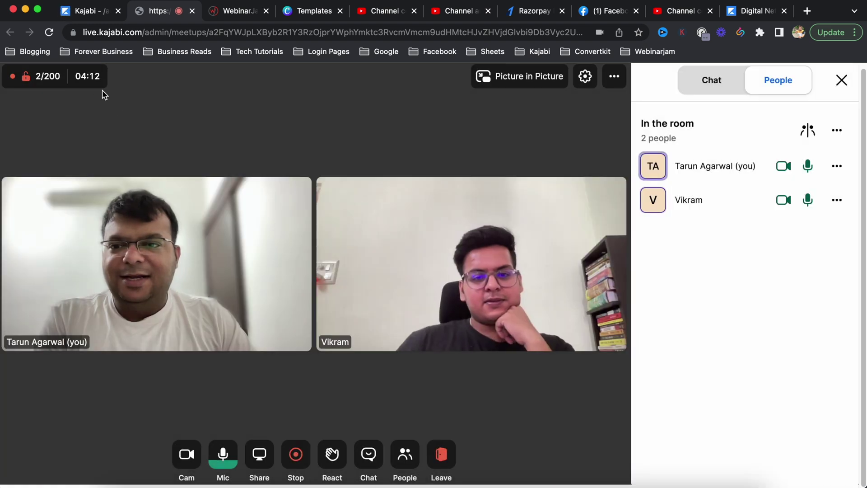
left_click(719, 80)
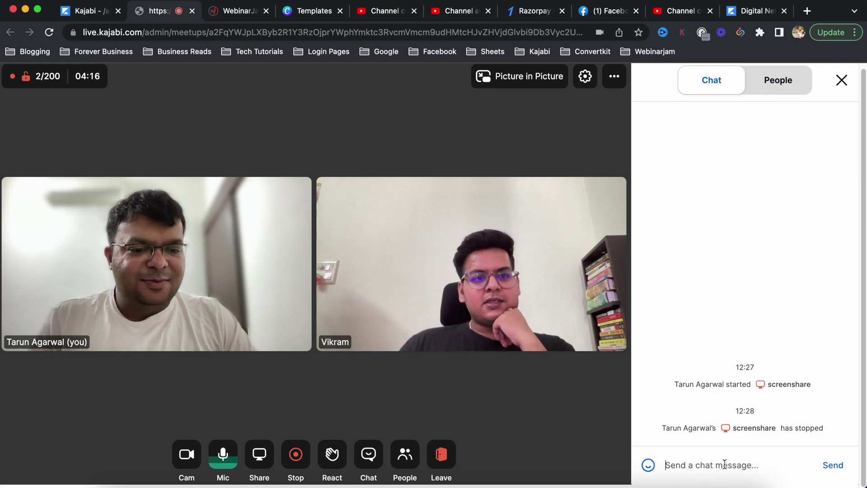
Send a 'Hi' greeting to the other participant, then close the side panel.
type("Hi Vikram")
key("Return")
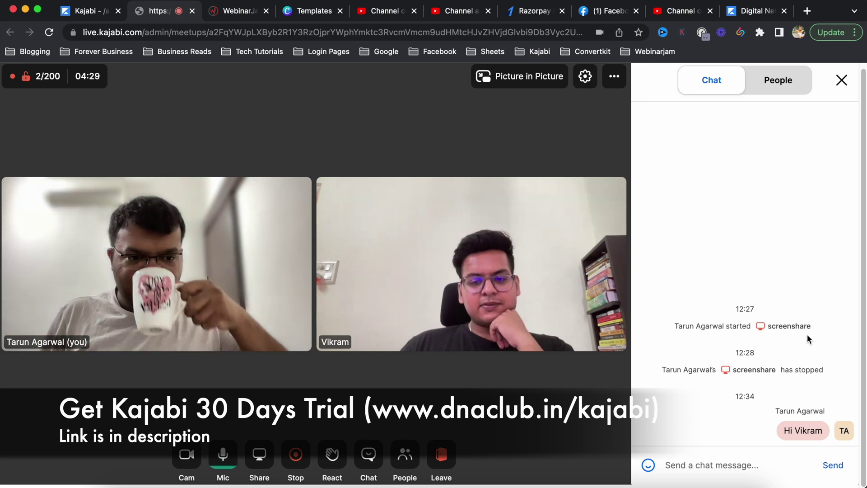
left_click(775, 82)
left_click(841, 80)
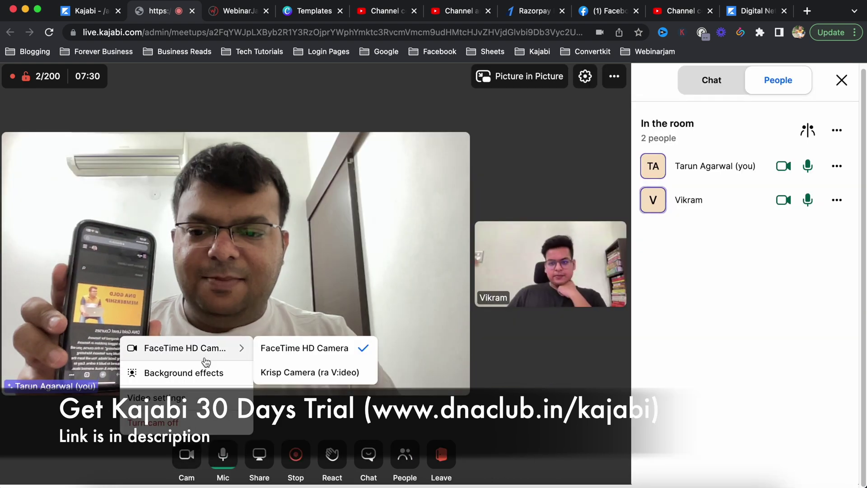
Switch off Mirror in Video settings, reopen them to verify, then close with Esc.
left_click(153, 397)
scroll(483, 361, "down", 5)
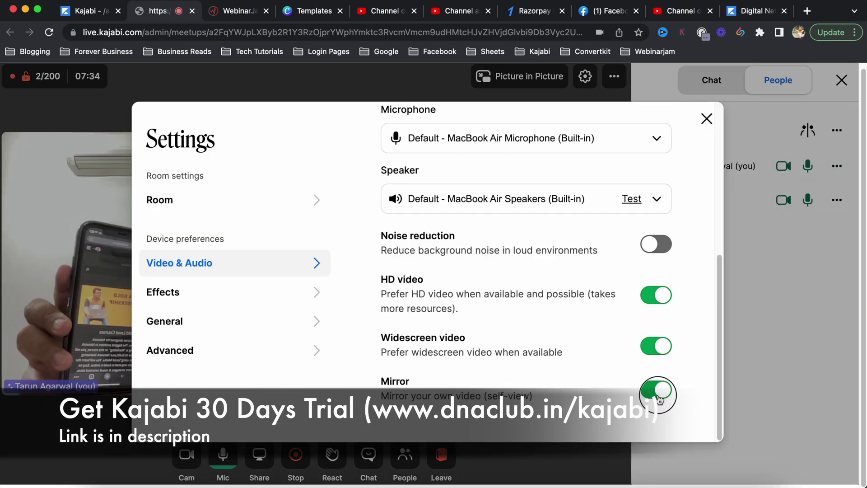
left_click(656, 389)
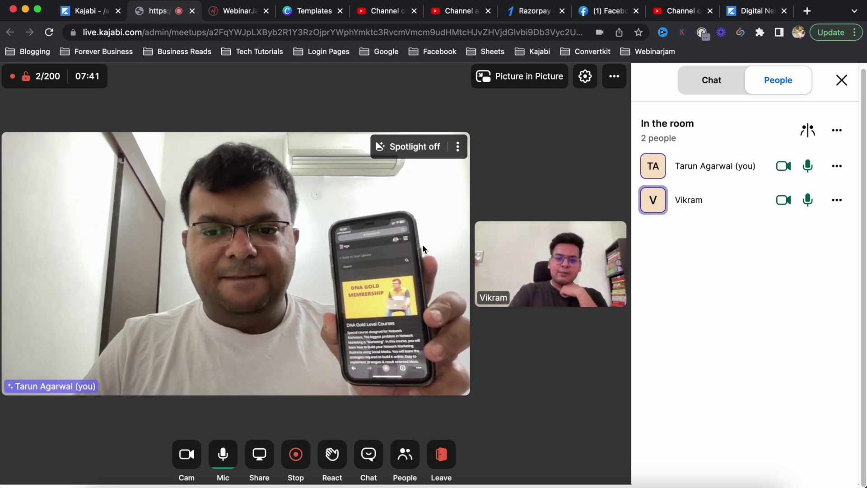
left_click(187, 454)
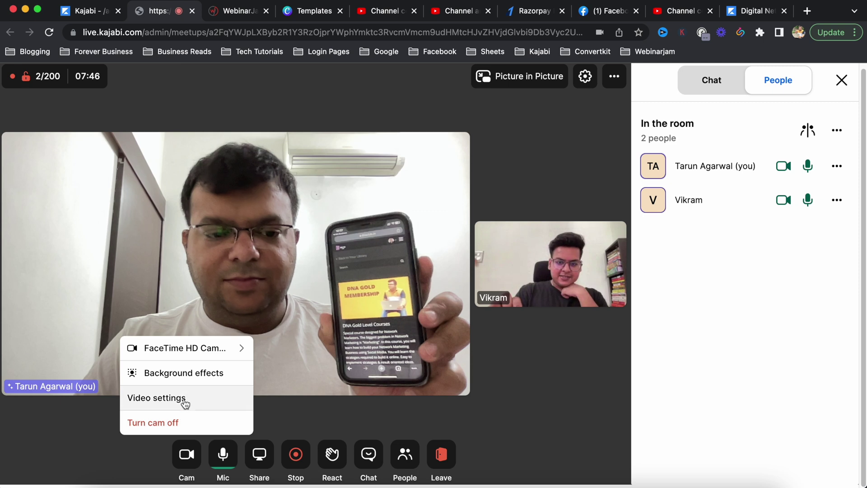
left_click(182, 407)
scroll(560, 312, "down", 5)
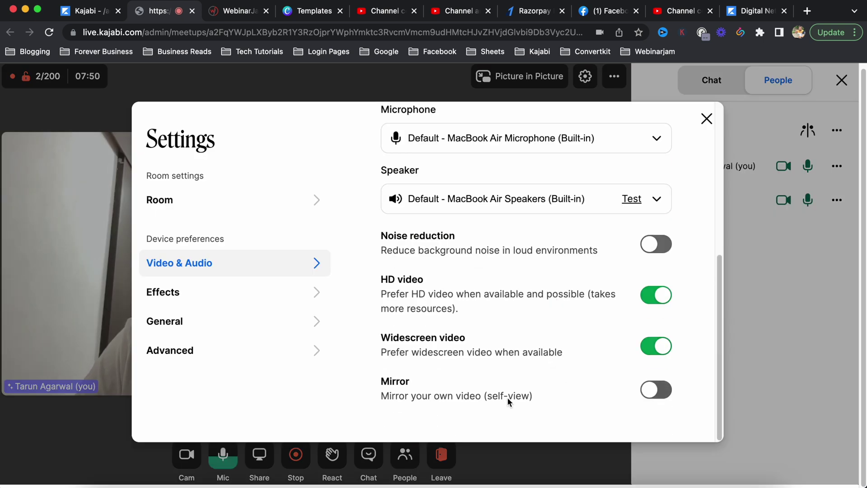
key("Escape")
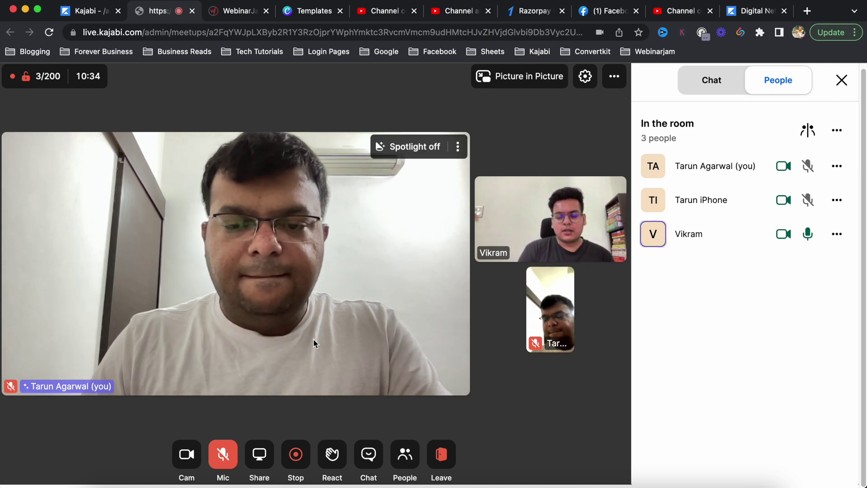
Unmute the microphone and open the share dialog's list of individual windows.
left_click(228, 452)
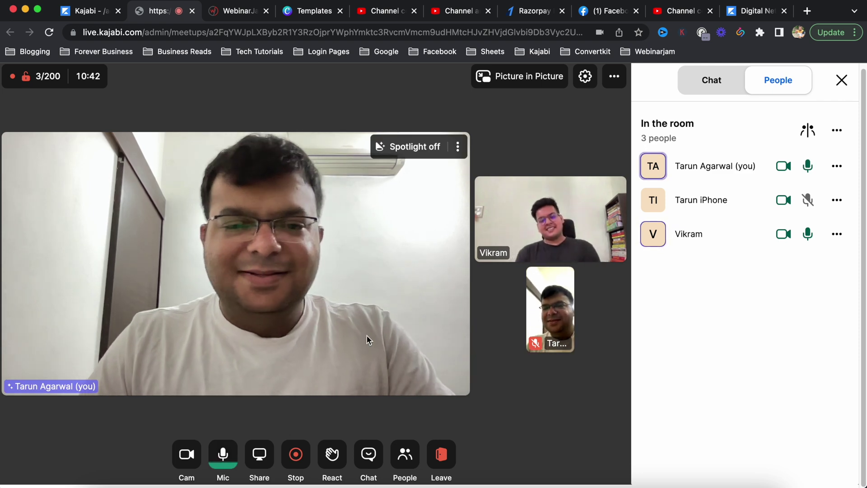
left_click(259, 453)
left_click(430, 95)
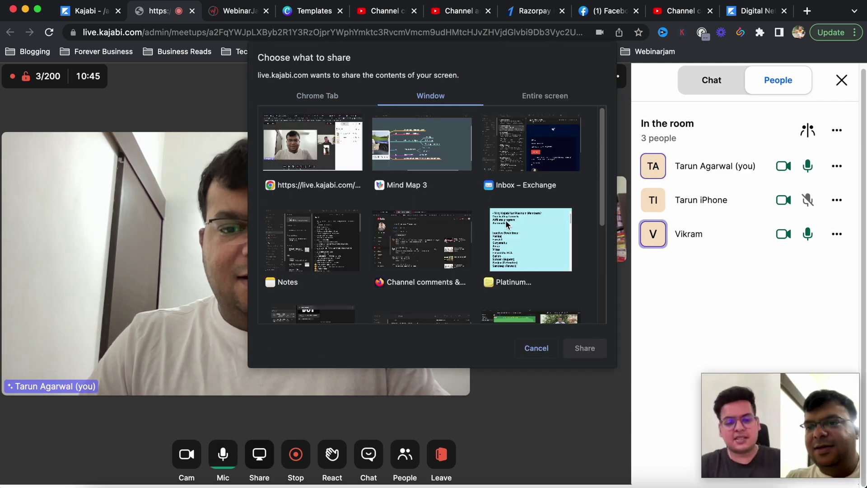
Share the Mind Map 3 window and return to the meeting tab.
left_click(422, 145)
left_click(584, 348)
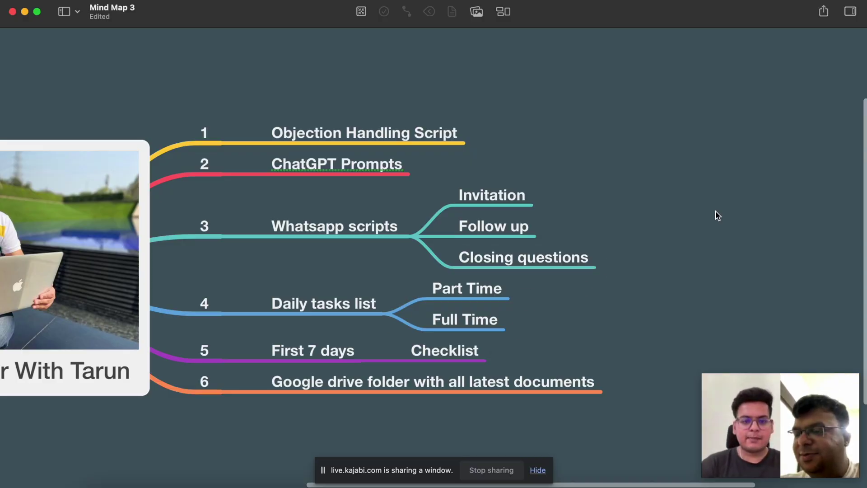
mouse_move(773, 429)
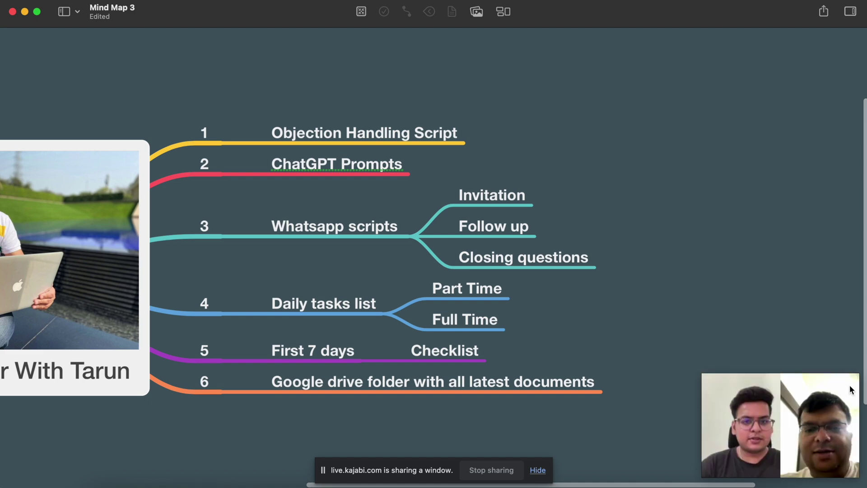
mouse_move(855, 388)
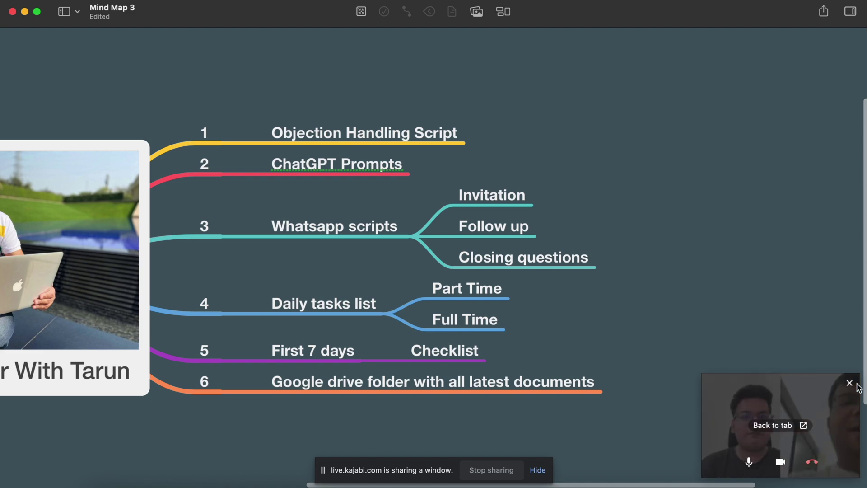
key("super+Tab")
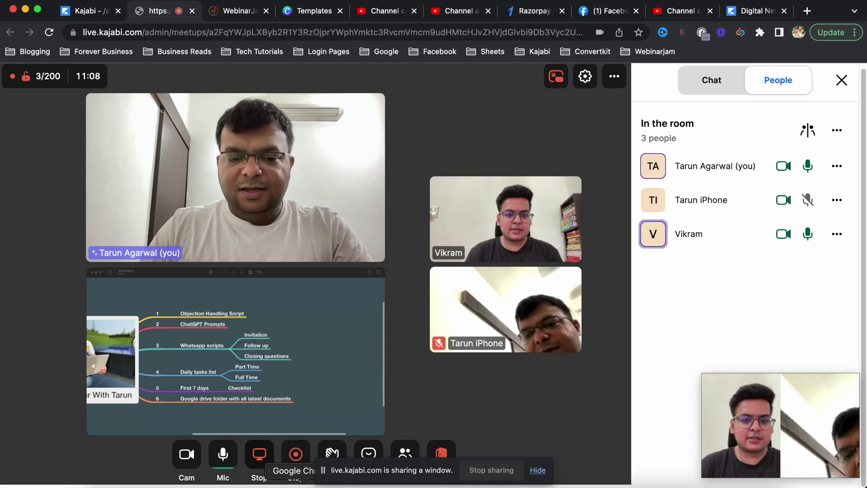
Turn spotlight off on the host tile so the shared screen is large, and close chat.
left_click(836, 173)
left_click(773, 220)
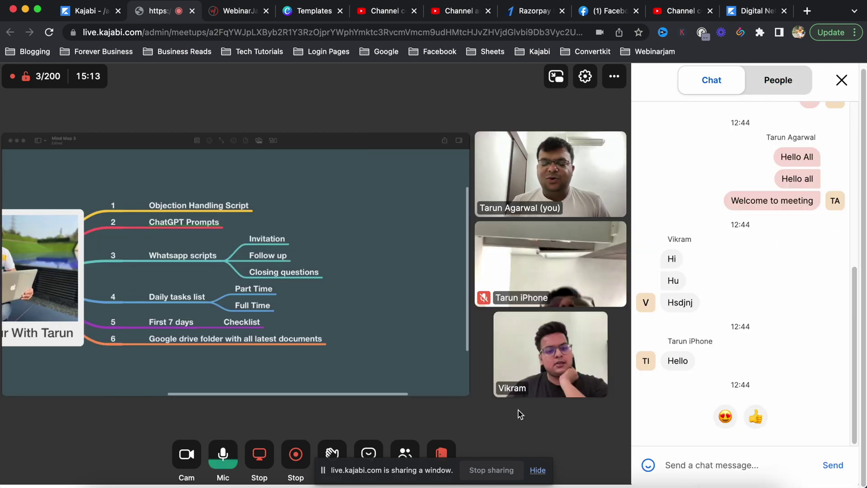
left_click(841, 79)
Open the Breakout Groups setup from the People options.
left_click(791, 339)
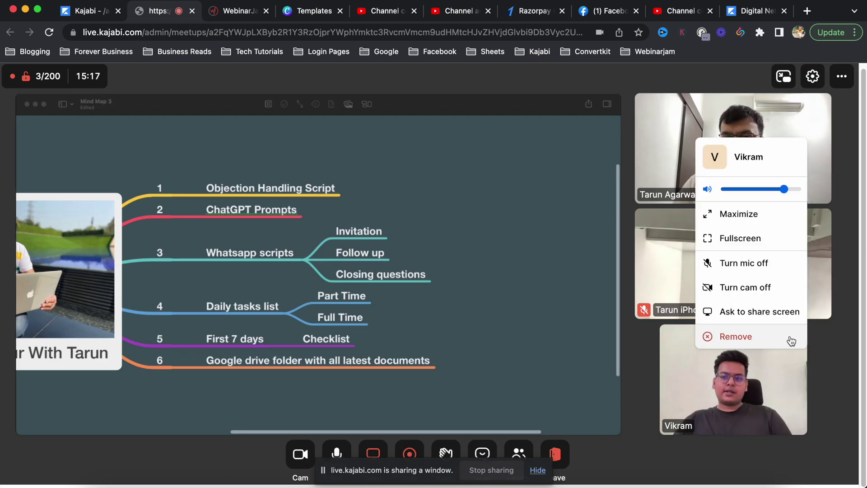
left_click(524, 454)
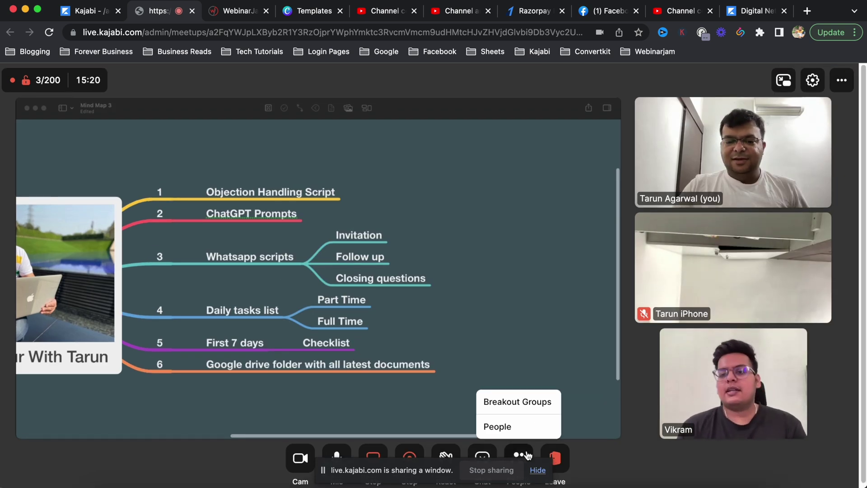
left_click(514, 403)
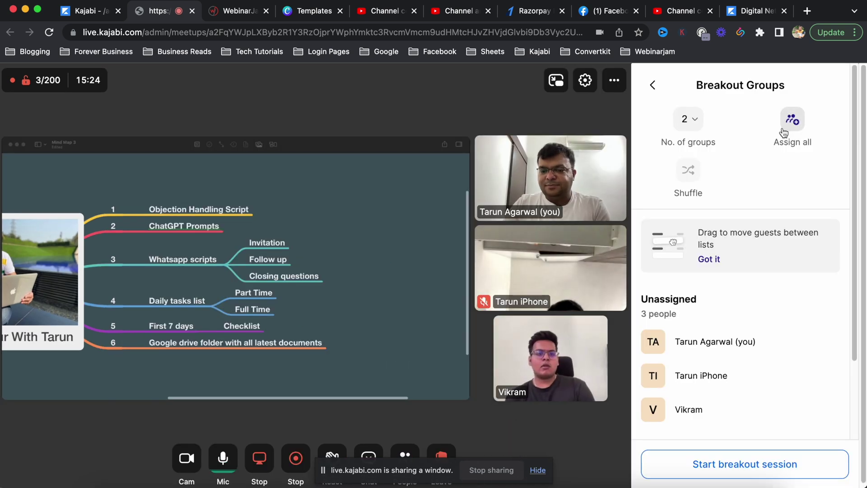
Start a breakout session with 2 groups.
left_click(688, 118)
left_click(684, 118)
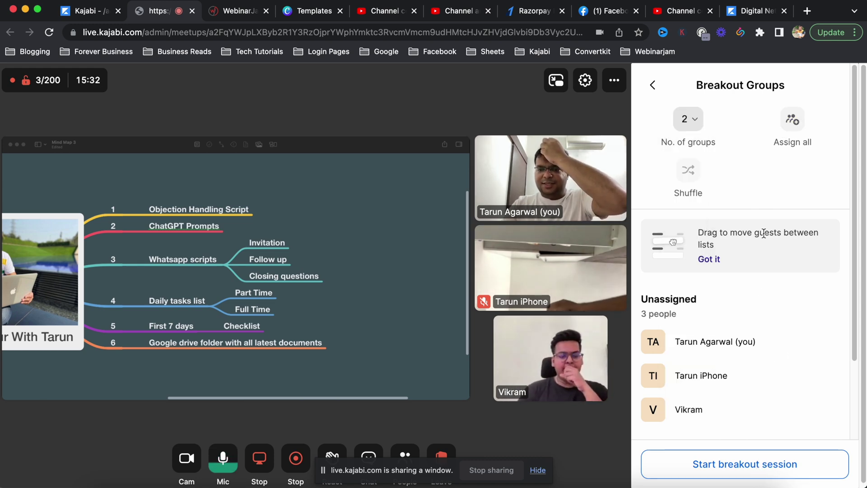
left_click(750, 461)
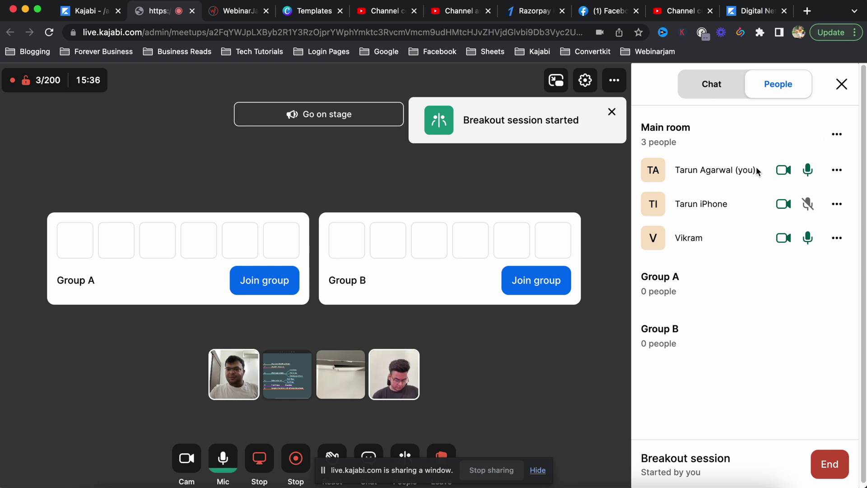
mouse_move(397, 383)
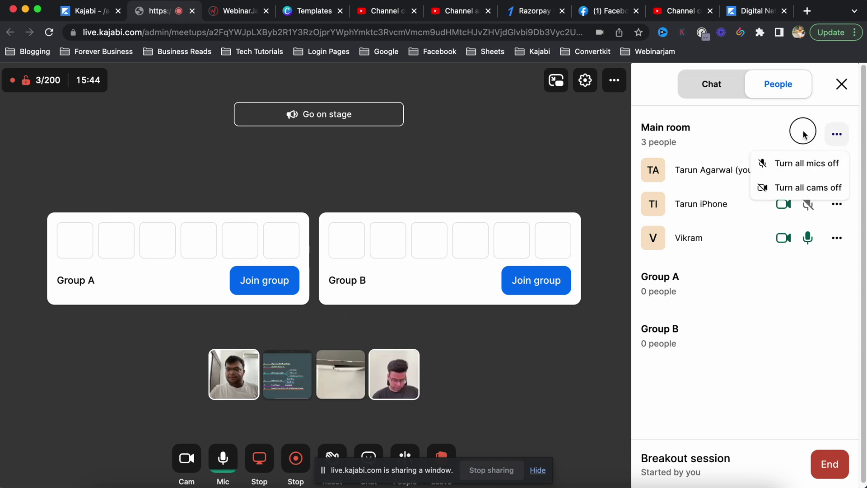
left_click(836, 134)
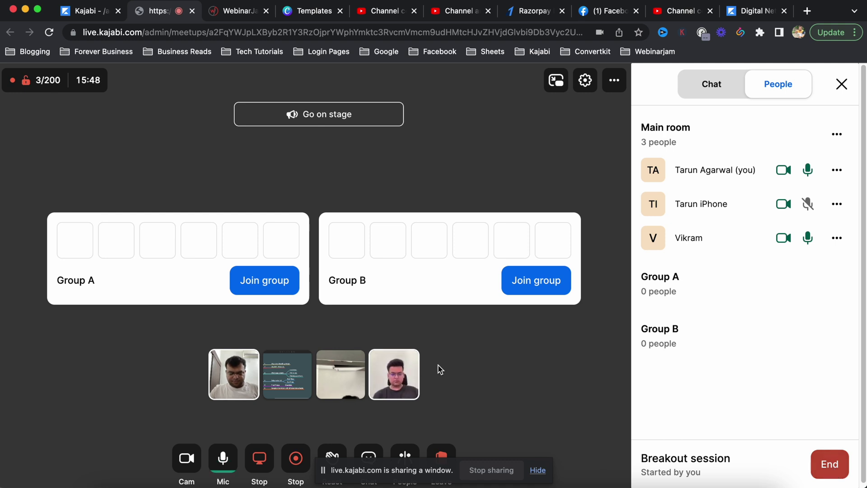
Join Group B, then end the breakout session and dismiss the ended notice.
left_click(402, 283)
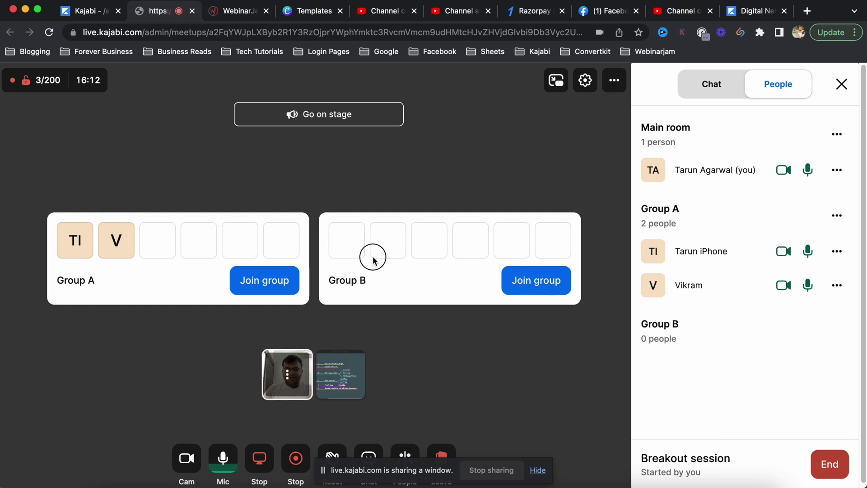
left_click(532, 284)
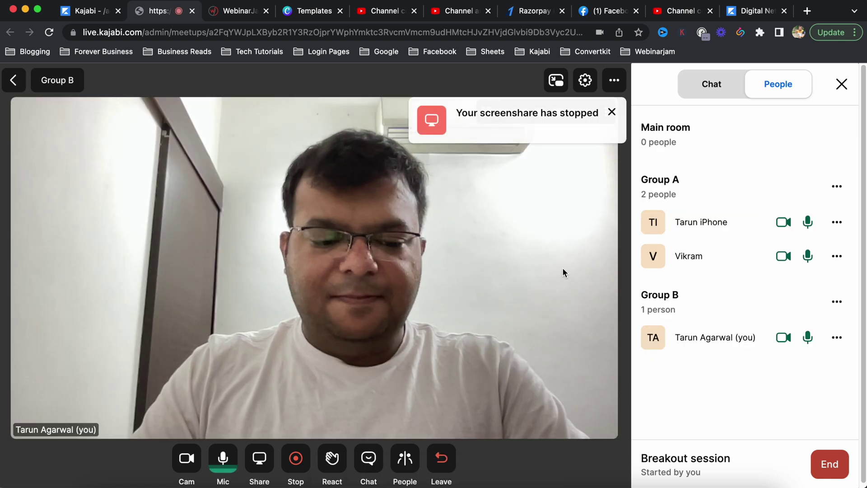
left_click(836, 186)
left_click(829, 463)
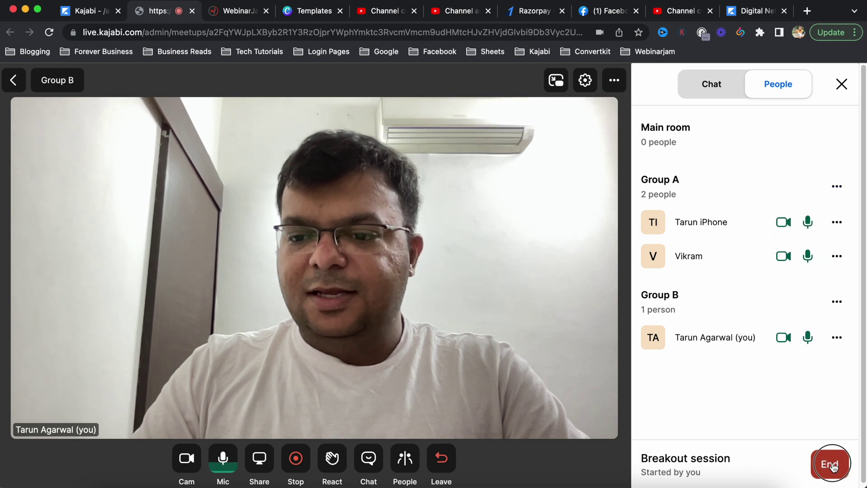
left_click(364, 315)
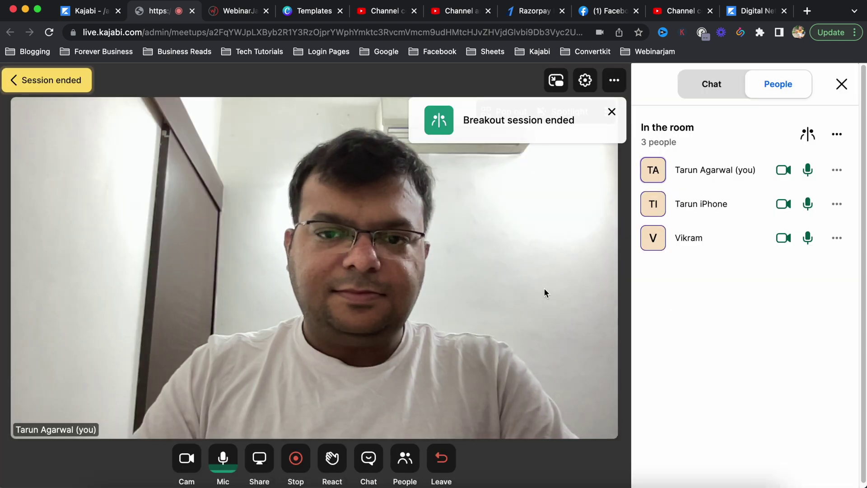
left_click(612, 111)
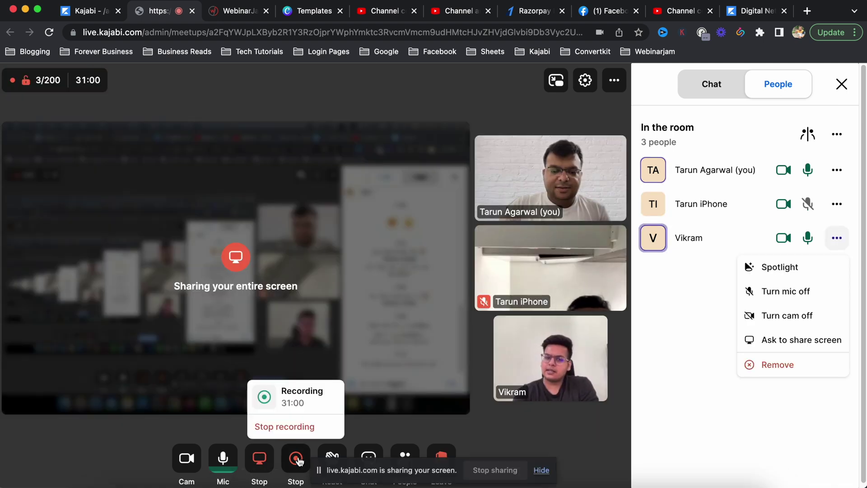
Stop the meeting recording and end the current screen share.
left_click(311, 427)
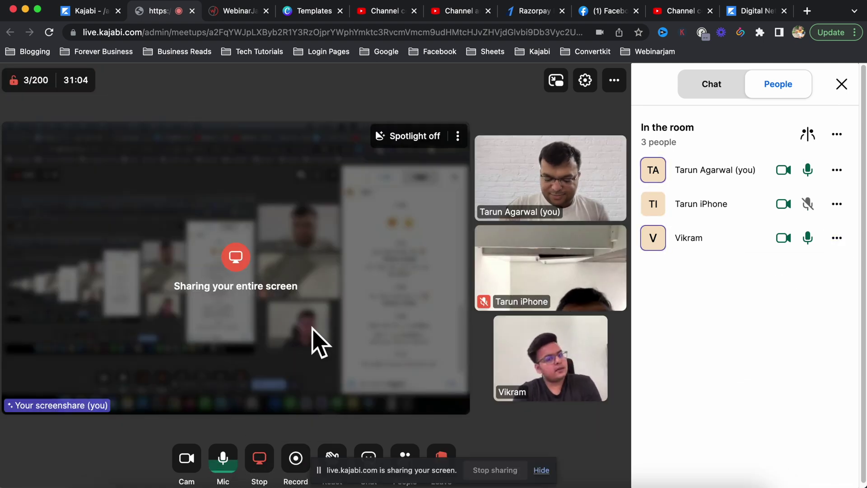
left_click(270, 459)
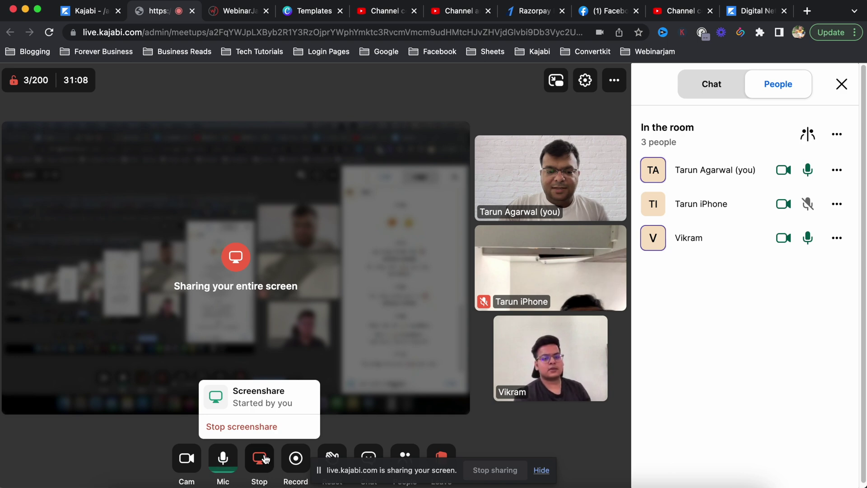
left_click(242, 426)
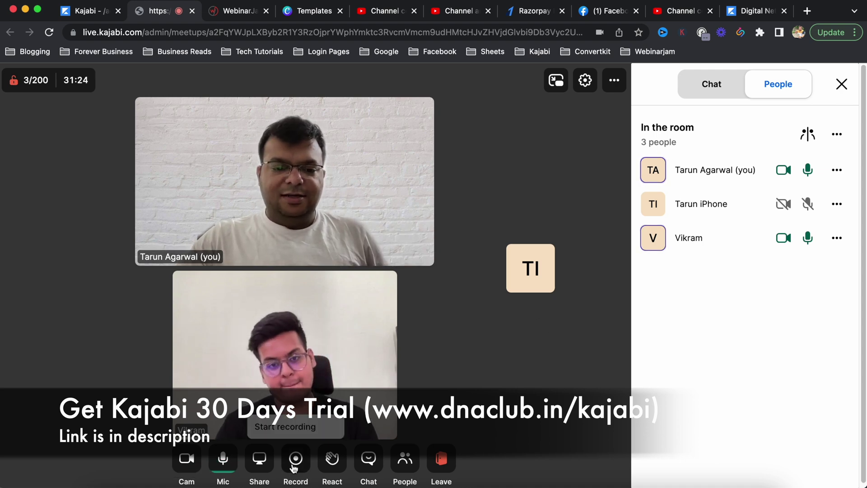
Share the entire screen with the room again and bring the Mail app forward.
left_click(259, 458)
left_click(524, 94)
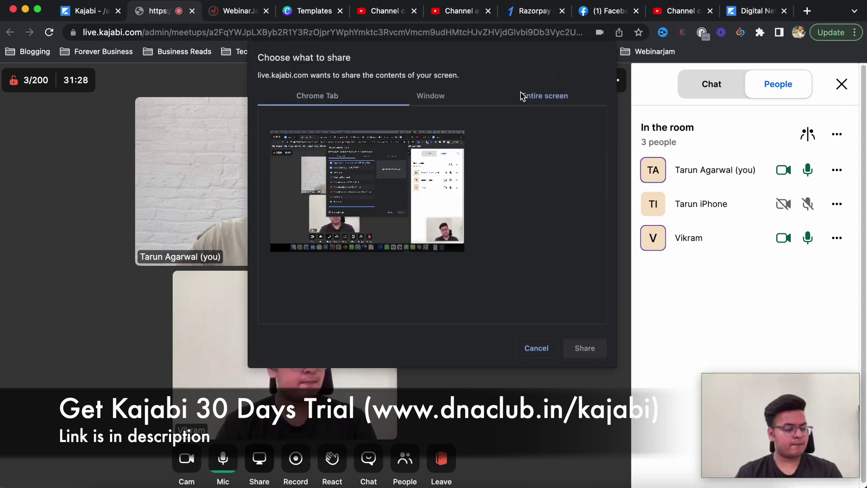
left_click(441, 95)
left_click(316, 96)
left_click(537, 94)
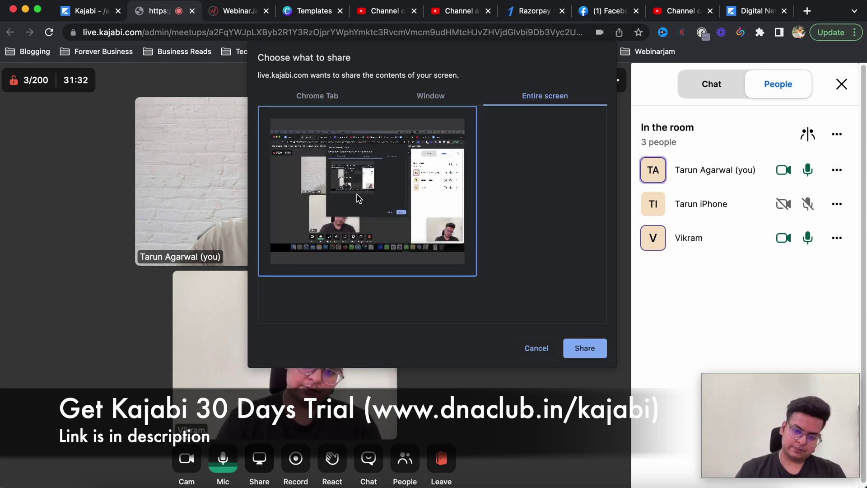
left_click(584, 347)
key("super+Tab")
scroll(149, 294, "down", 10)
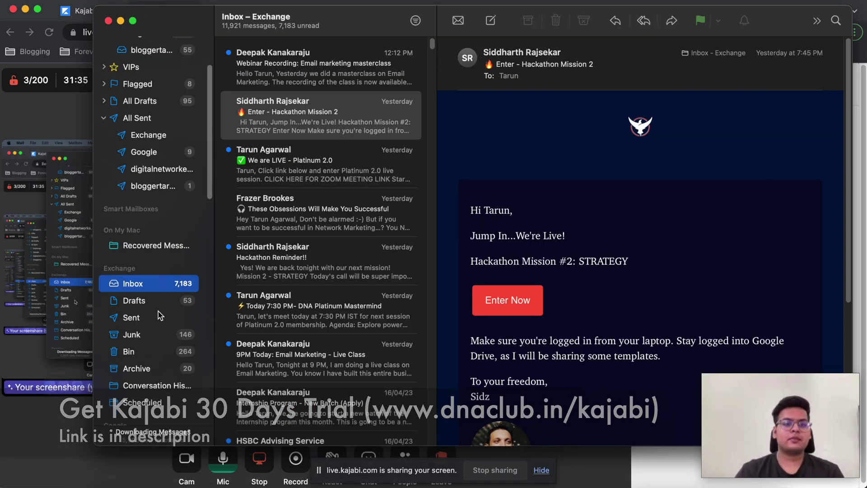
In the Google account's inbox, download the 114 MB Kajabi call recording.
left_click(143, 85)
scroll(145, 252, "down", 6)
scroll(145, 251, "up", 6)
scroll(149, 271, "down", 3)
left_click(151, 293)
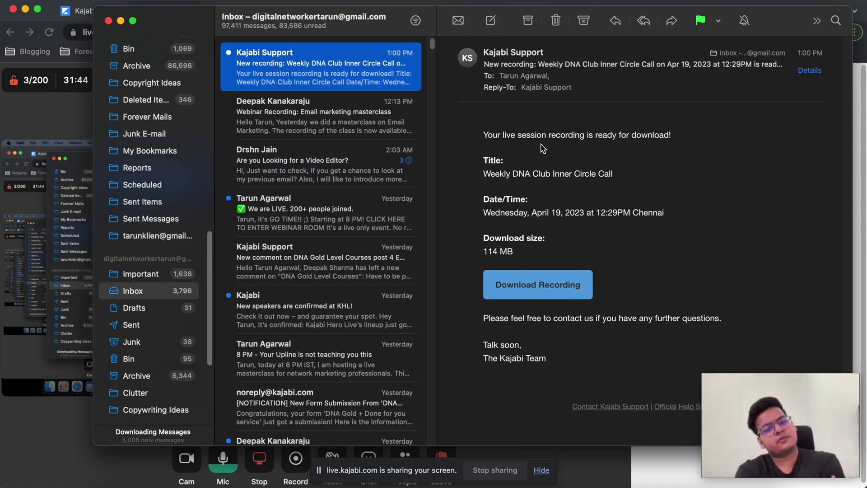
left_click_drag(492, 249, 521, 249)
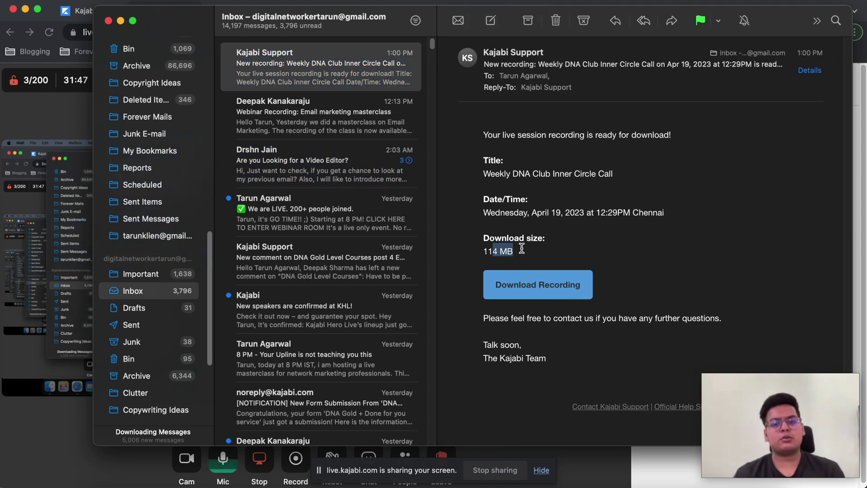
left_click(559, 296)
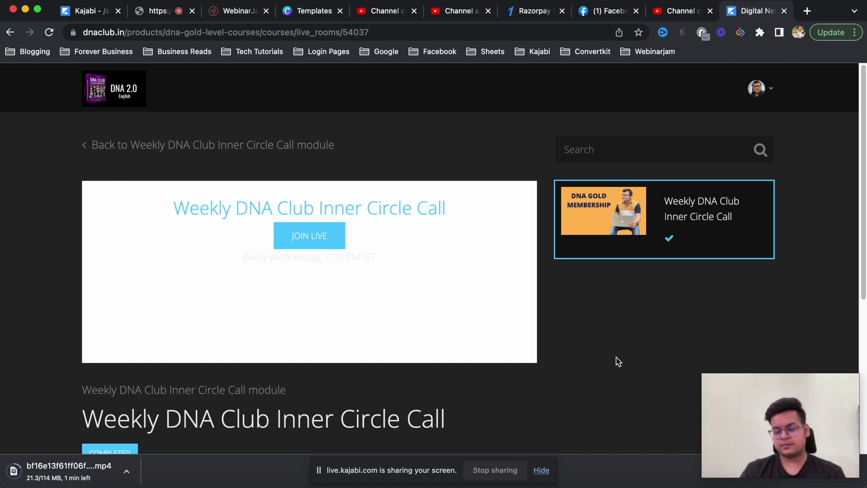
Highlight the recording email's details, including the call's date and start time.
left_click(186, 484)
left_click_drag(524, 134, 672, 136)
left_click_drag(501, 173, 582, 174)
left_click_drag(545, 213, 663, 213)
left_click_drag(596, 212, 659, 211)
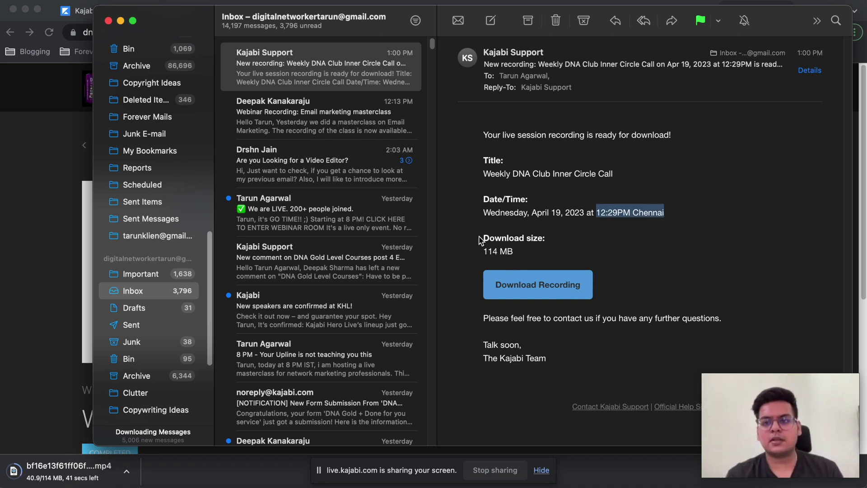
left_click_drag(606, 213, 670, 211)
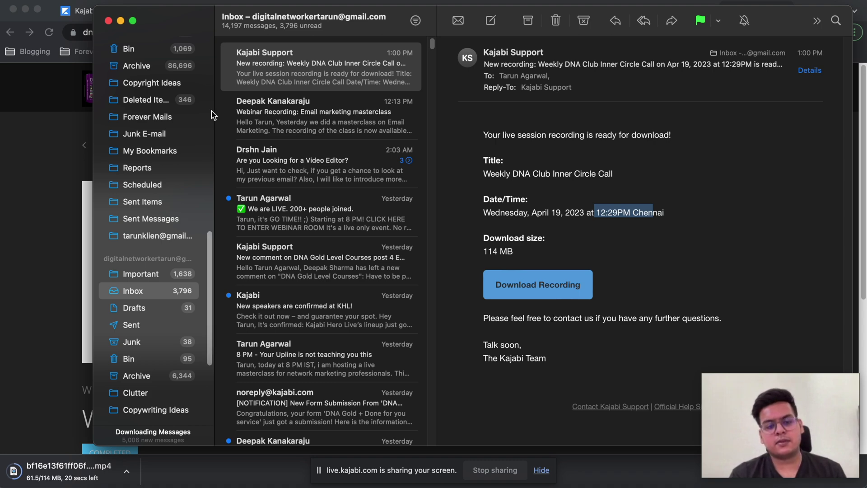
Close Mail and open the downloaded recording from the finished downloads.
left_click(108, 22)
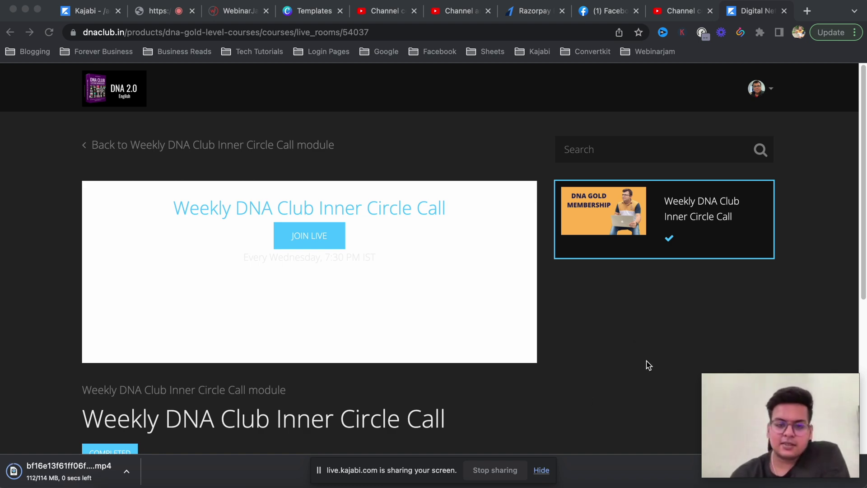
left_click(720, 461)
key("Escape")
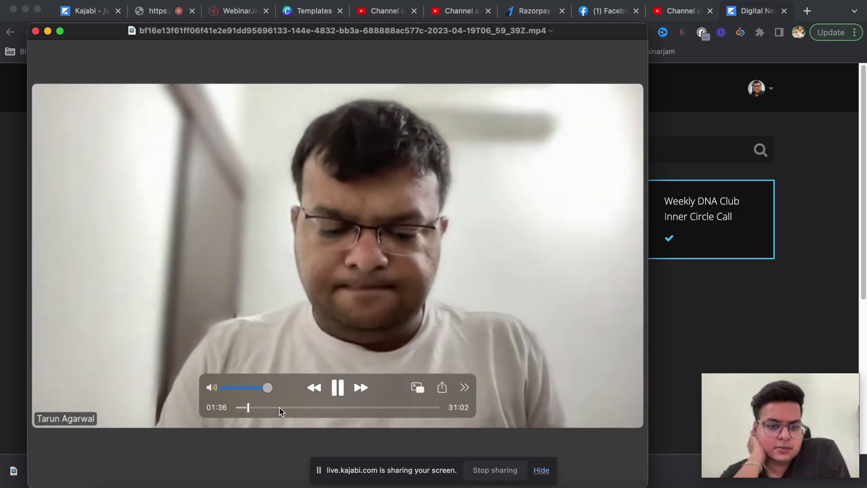
Skim the recording from 06:39 past 17:13 to near the end, muted, then close the player.
left_click(281, 408)
left_click_drag(288, 408, 349, 408)
left_click_drag(267, 388, 222, 388)
left_click_drag(348, 408, 430, 410)
left_click(404, 408)
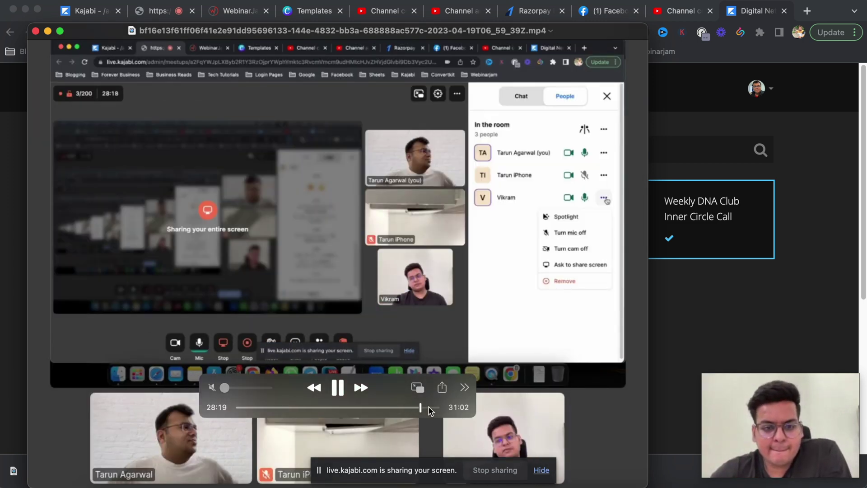
left_click(36, 31)
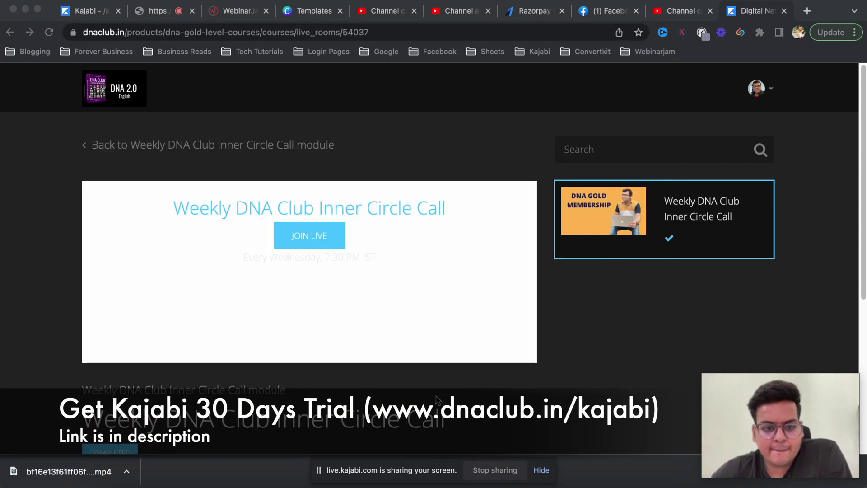
Stop screen sharing, end the Kajabi Live meeting for everyone, and go to the trial link.
left_click(496, 470)
left_click(158, 12)
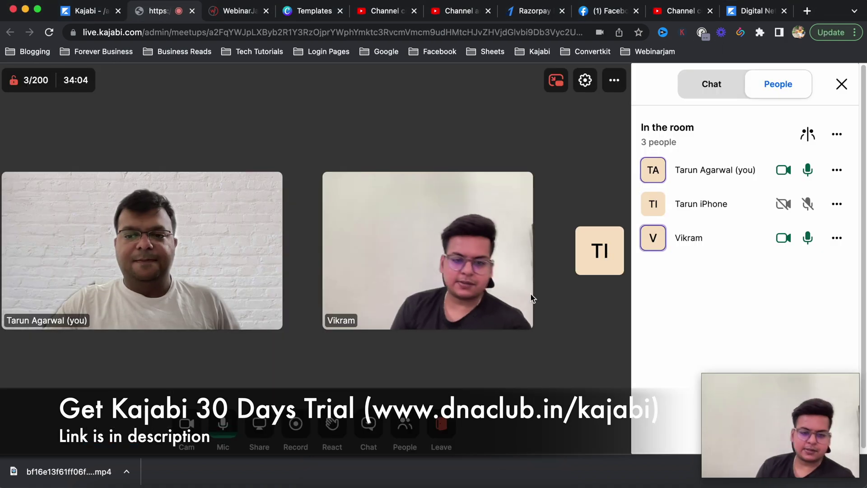
left_click(614, 80)
left_click(441, 427)
left_click(391, 366)
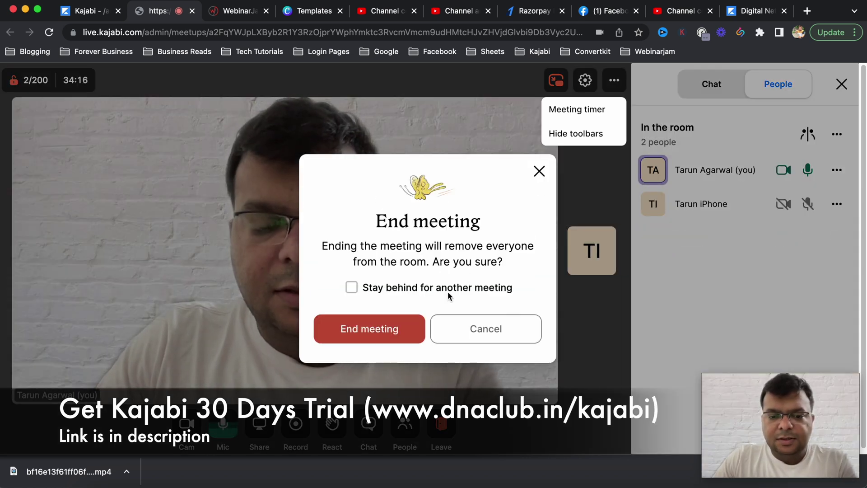
left_click(386, 332)
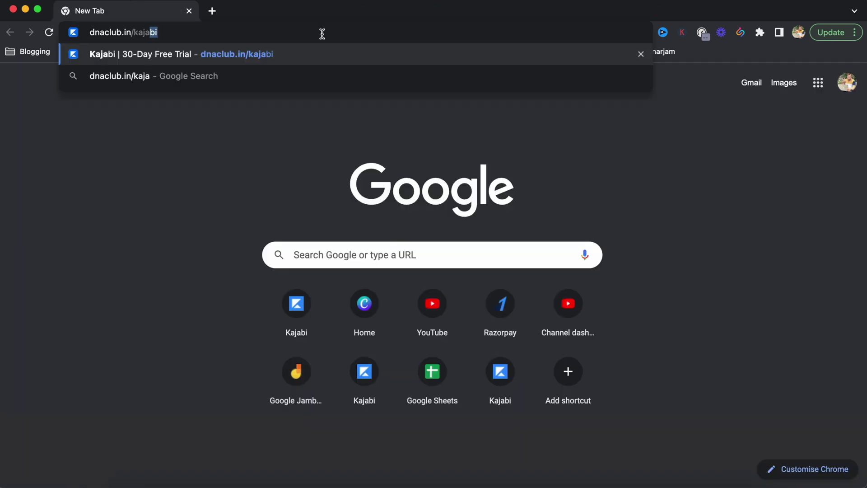
key("Return")
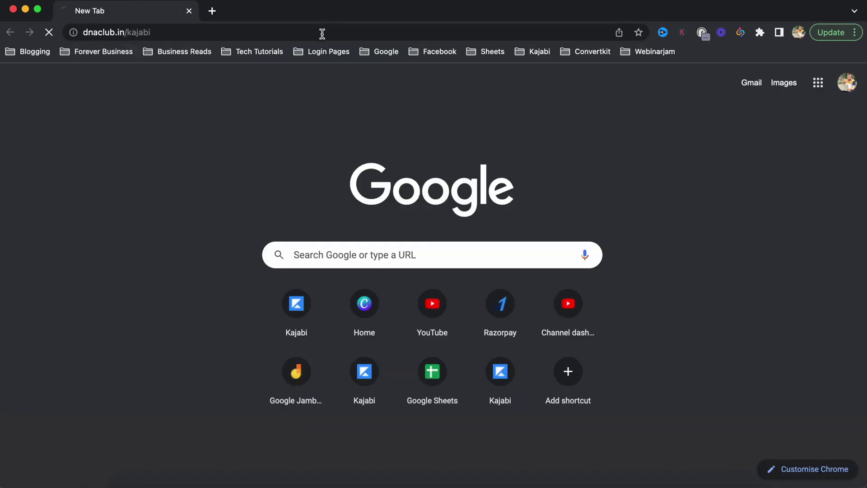
Scroll through the dnaclub.in/kajabi trial page and open the 30-day free trial signup form.
left_click(194, 32)
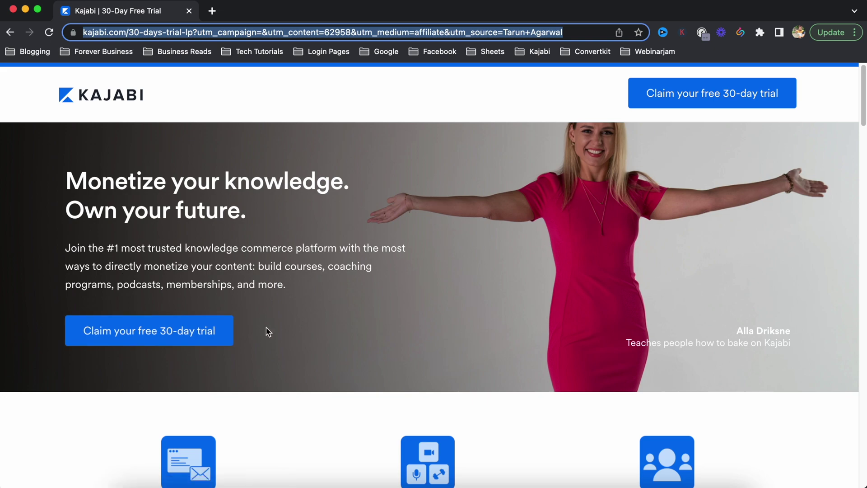
scroll(289, 319, "down", 10)
scroll(308, 315, "down", 5)
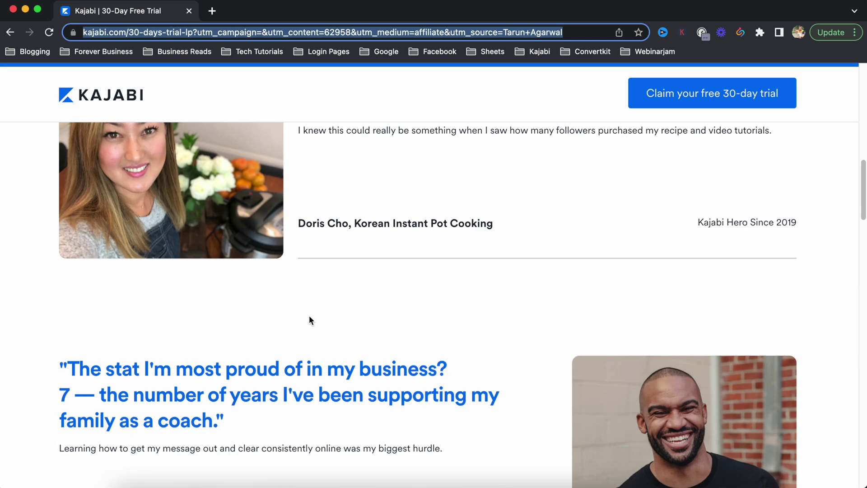
scroll(309, 316, "down", 10)
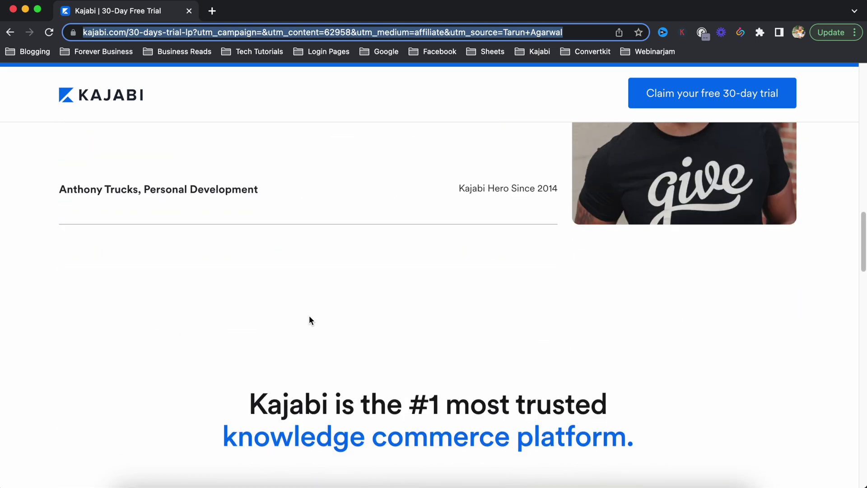
scroll(309, 316, "down", 10)
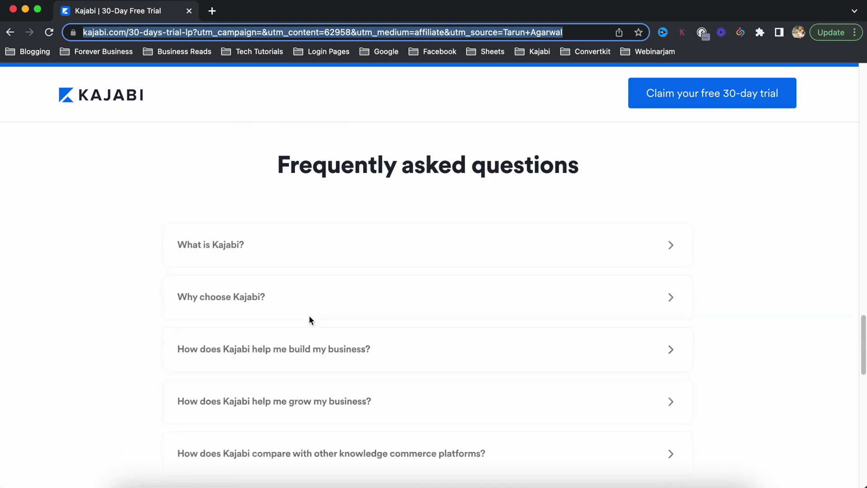
scroll(309, 315, "up", 15)
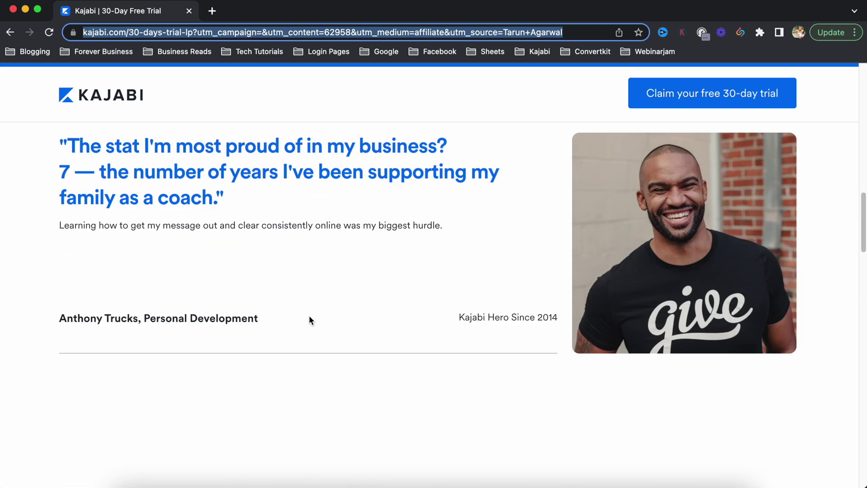
scroll(310, 320, "down", 5)
scroll(310, 320, "up", 10)
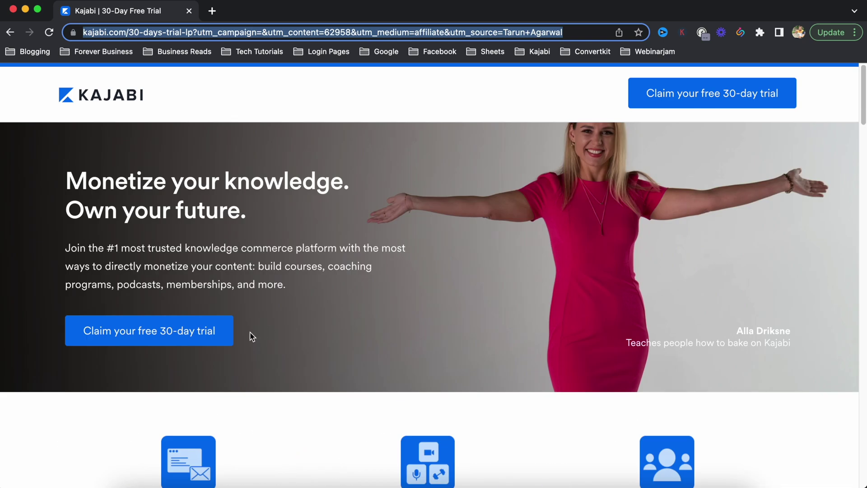
left_click(191, 337)
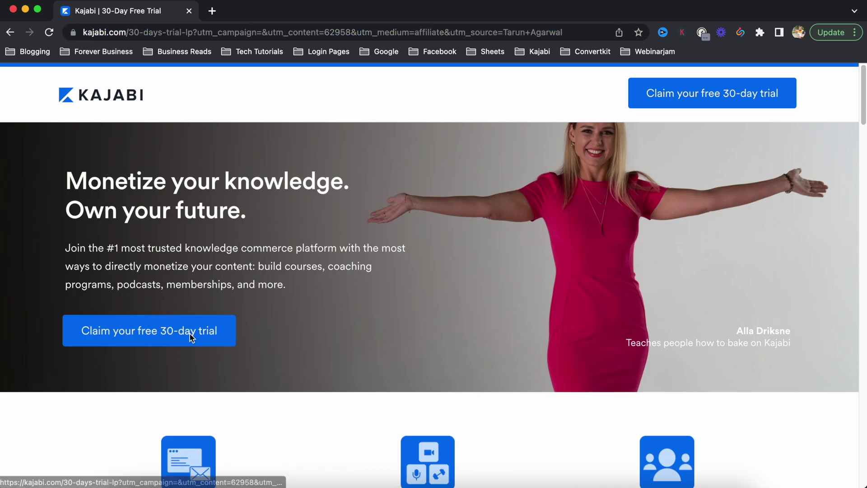